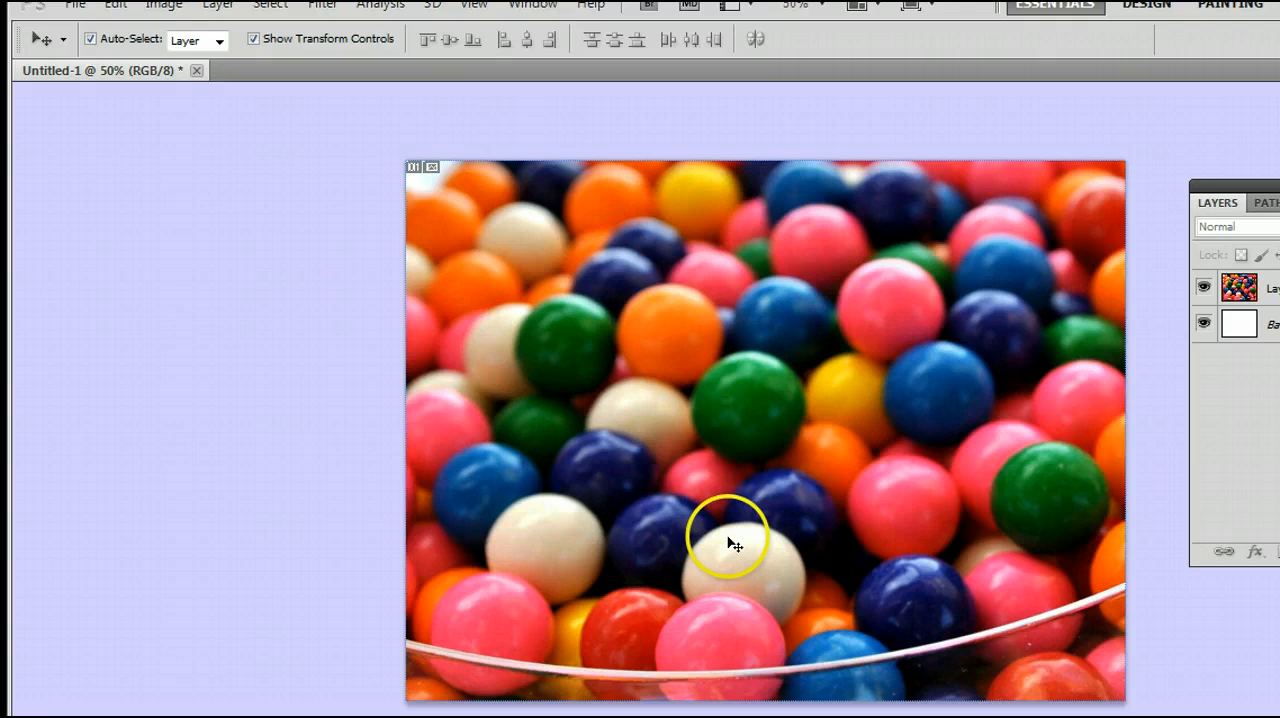
- Show the Tools panel from the Window menu after browsing the File menu
left_click(75, 21)
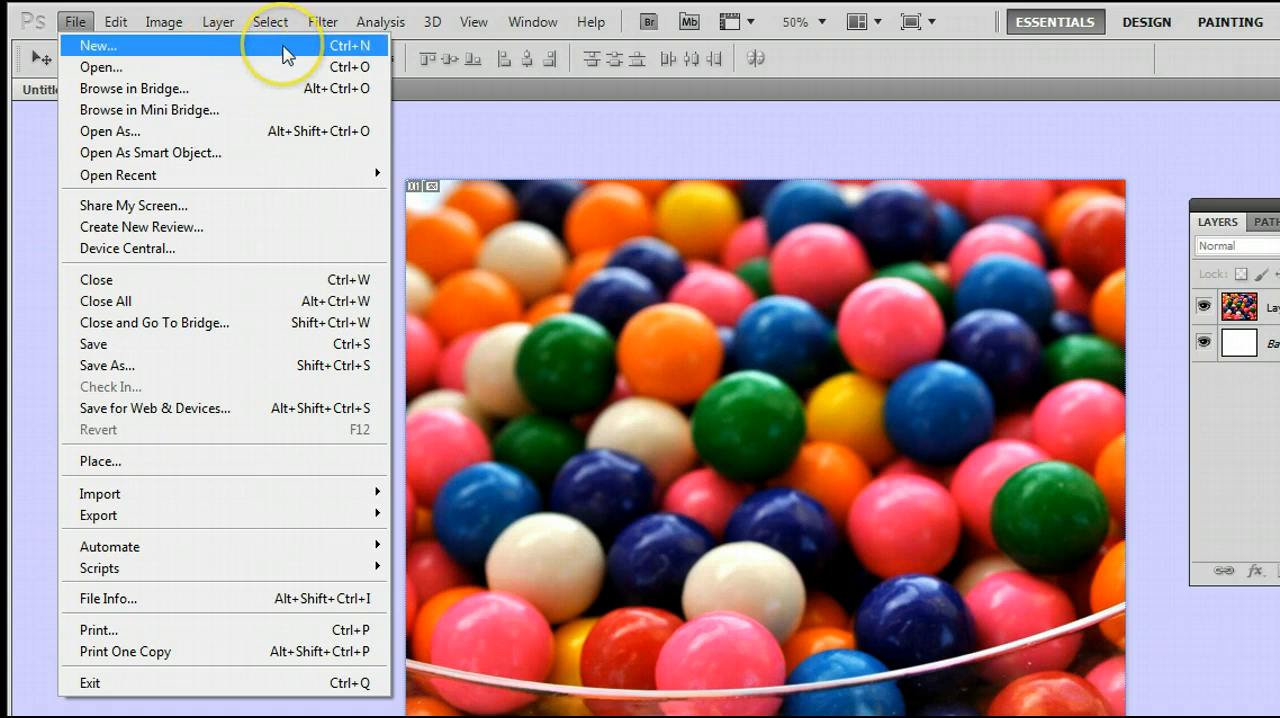
left_click(539, 143)
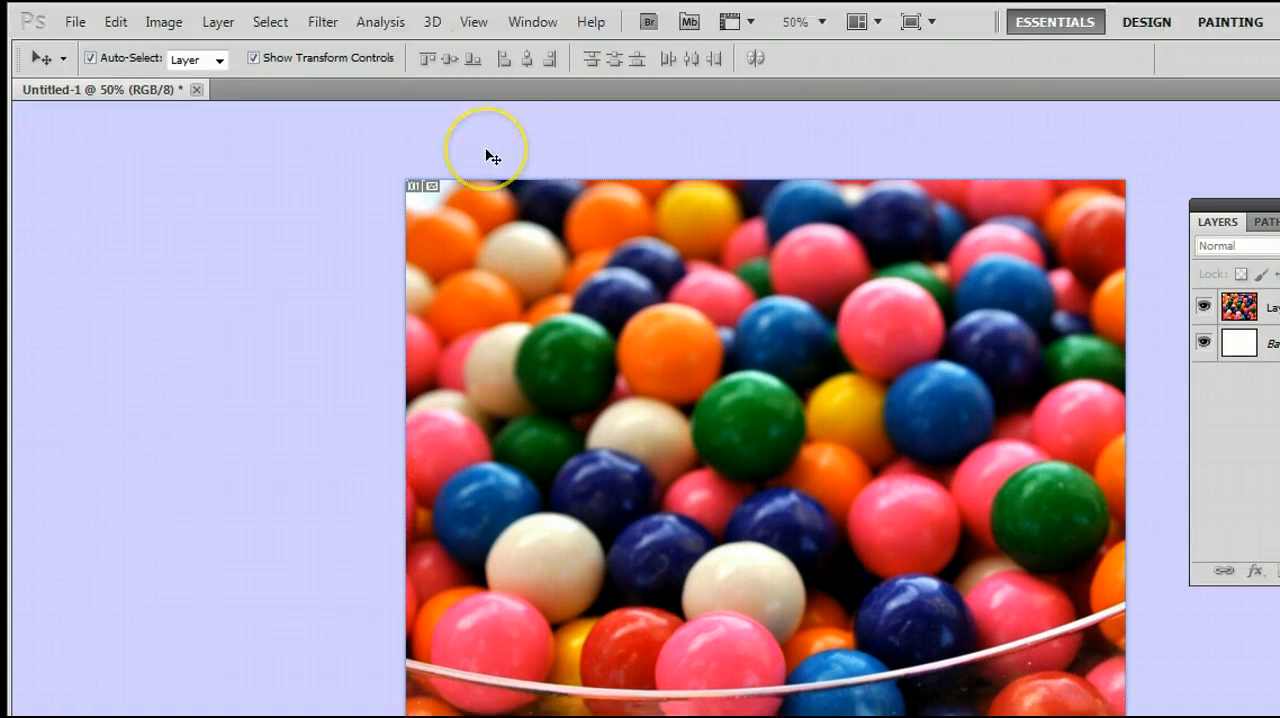
left_click(724, 338)
left_click(533, 21)
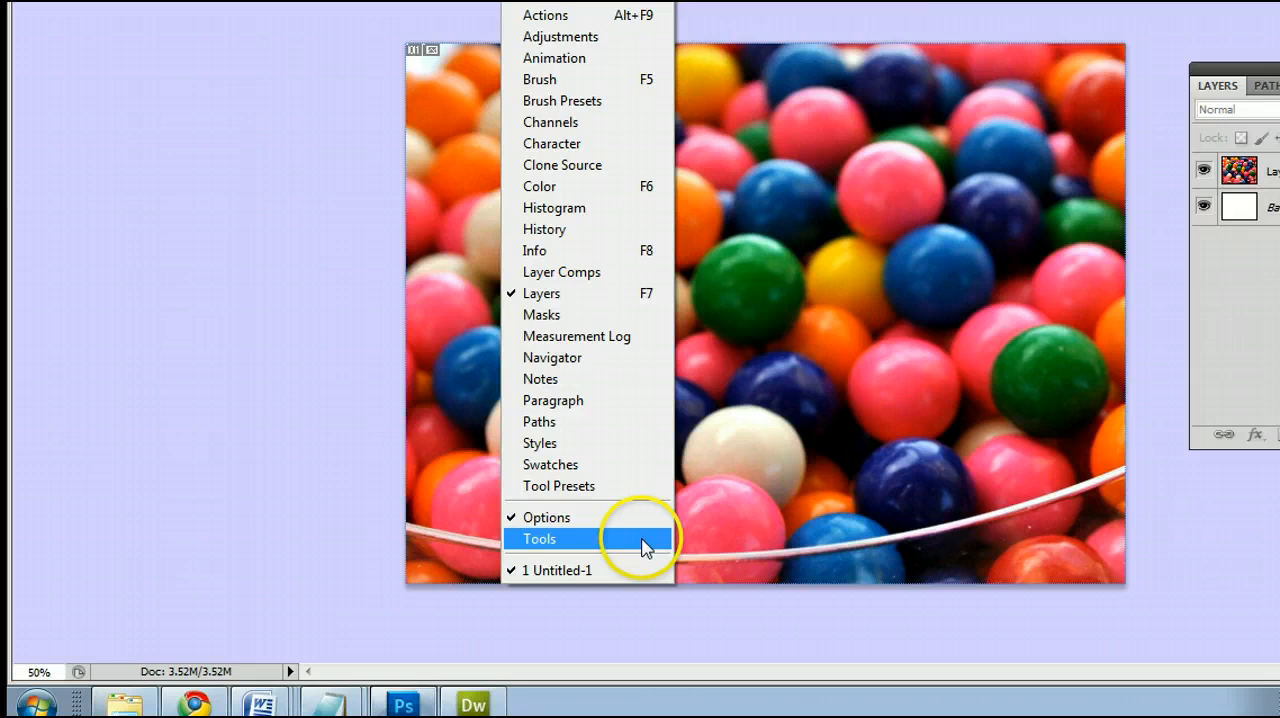
left_click(645, 545)
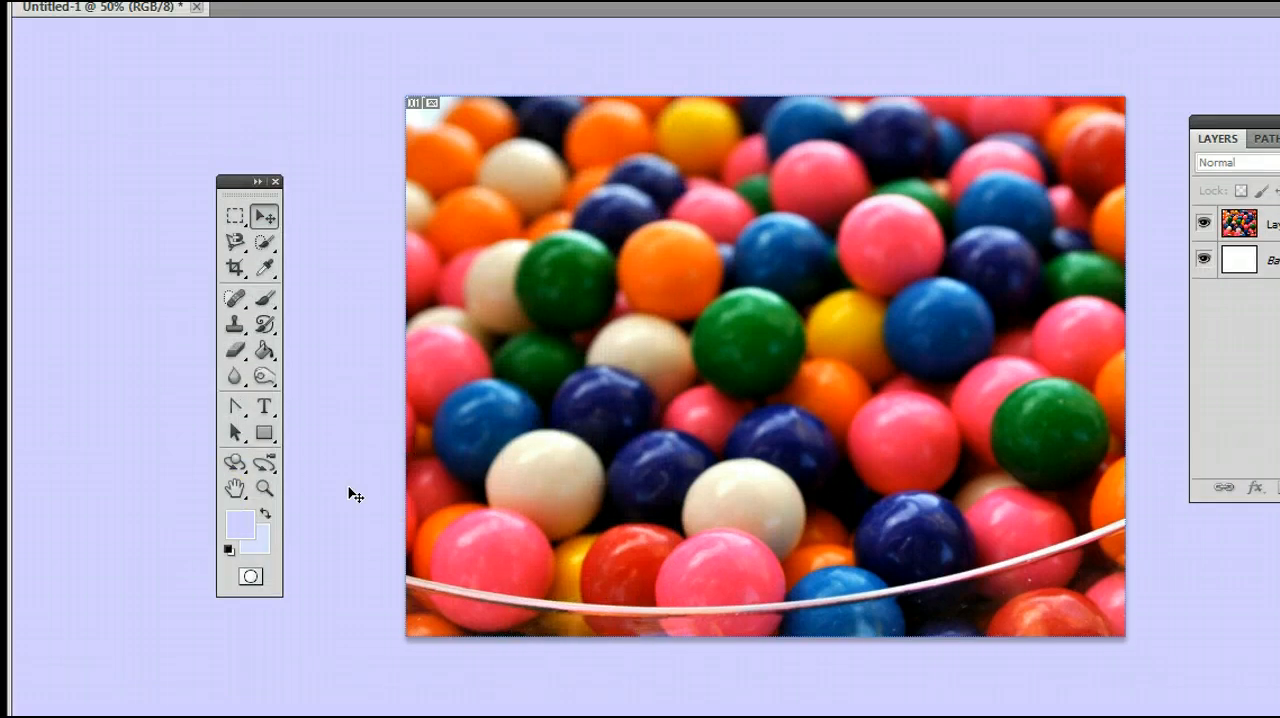
- Select the Count Tool from the Eyedropper flyout, returning to it with the I shortcut
left_click(332, 382)
left_click(308, 312)
left_click(266, 268)
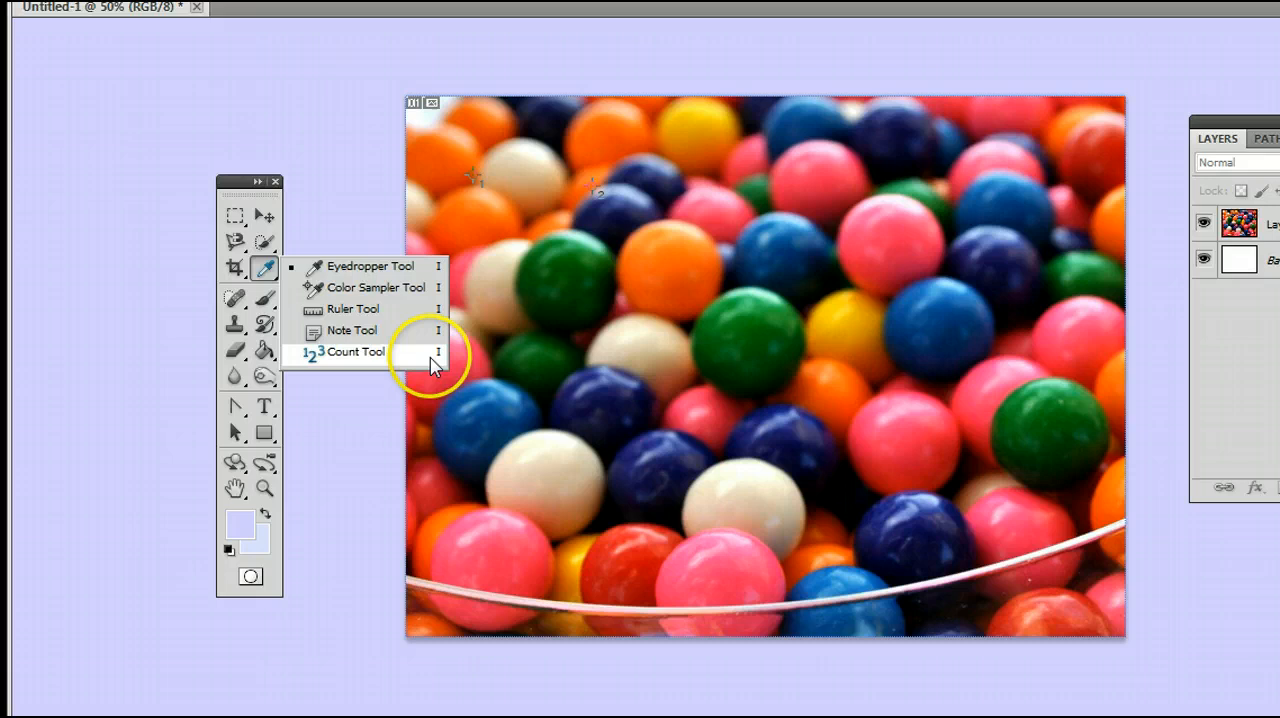
left_click(437, 355)
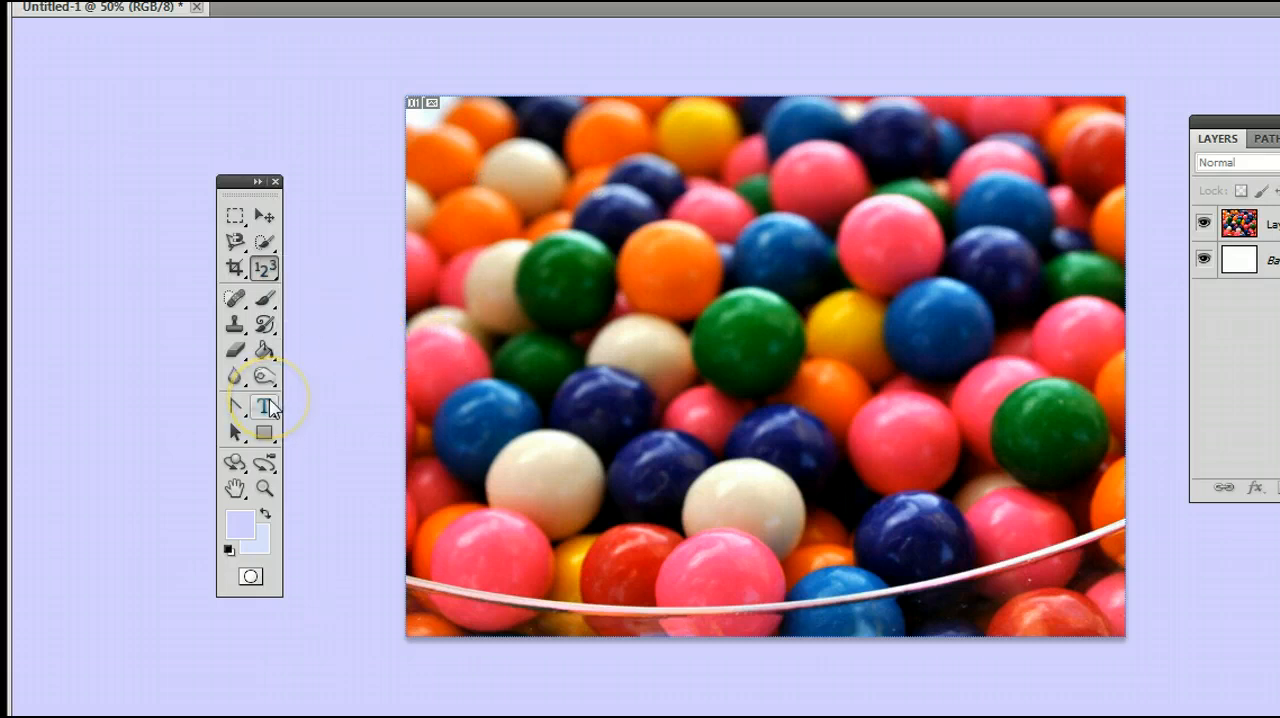
left_click(267, 406)
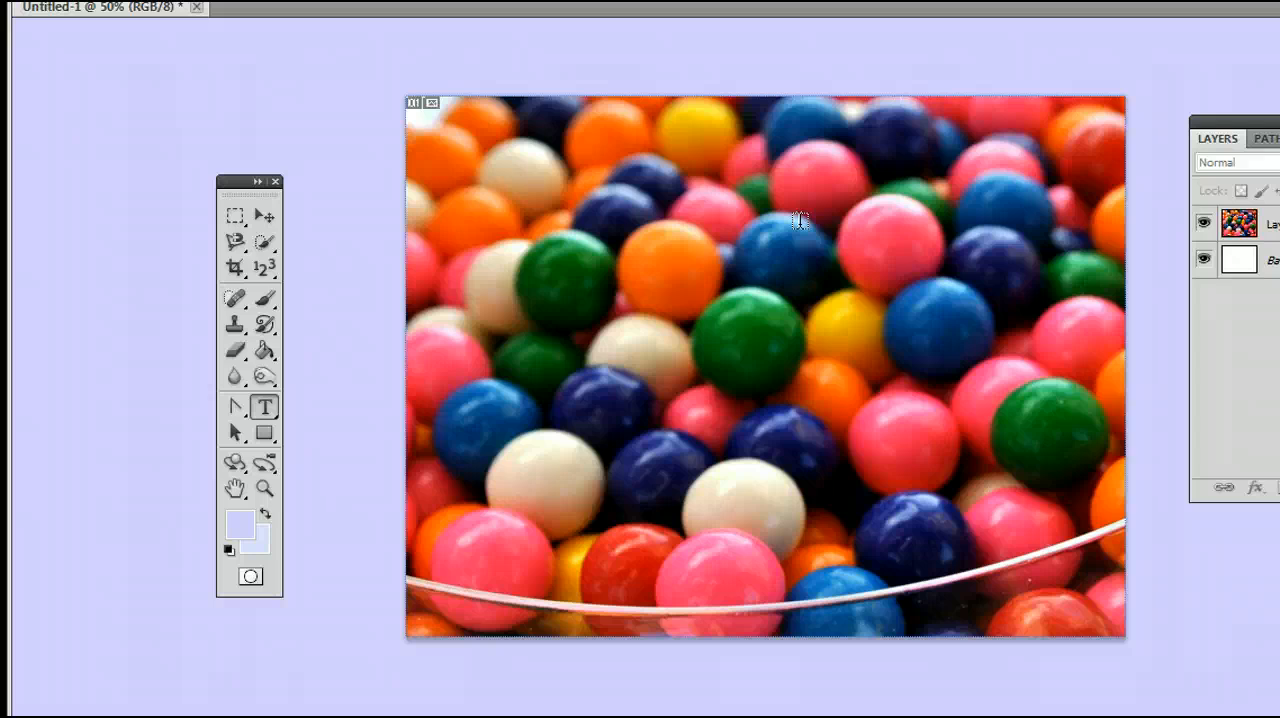
key("i")
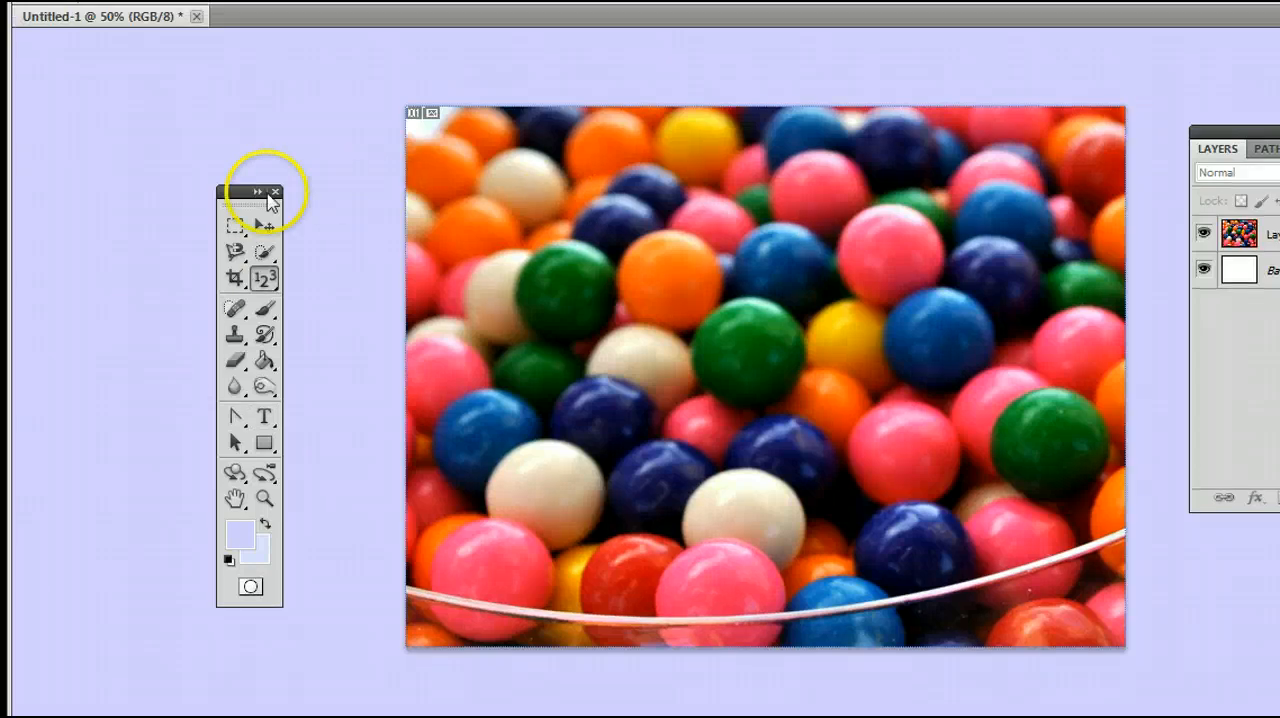
- Mark a blue gumball as count 1, then set Marker Size 6 and Label Size 24
left_click(612, 401)
left_click(921, 468)
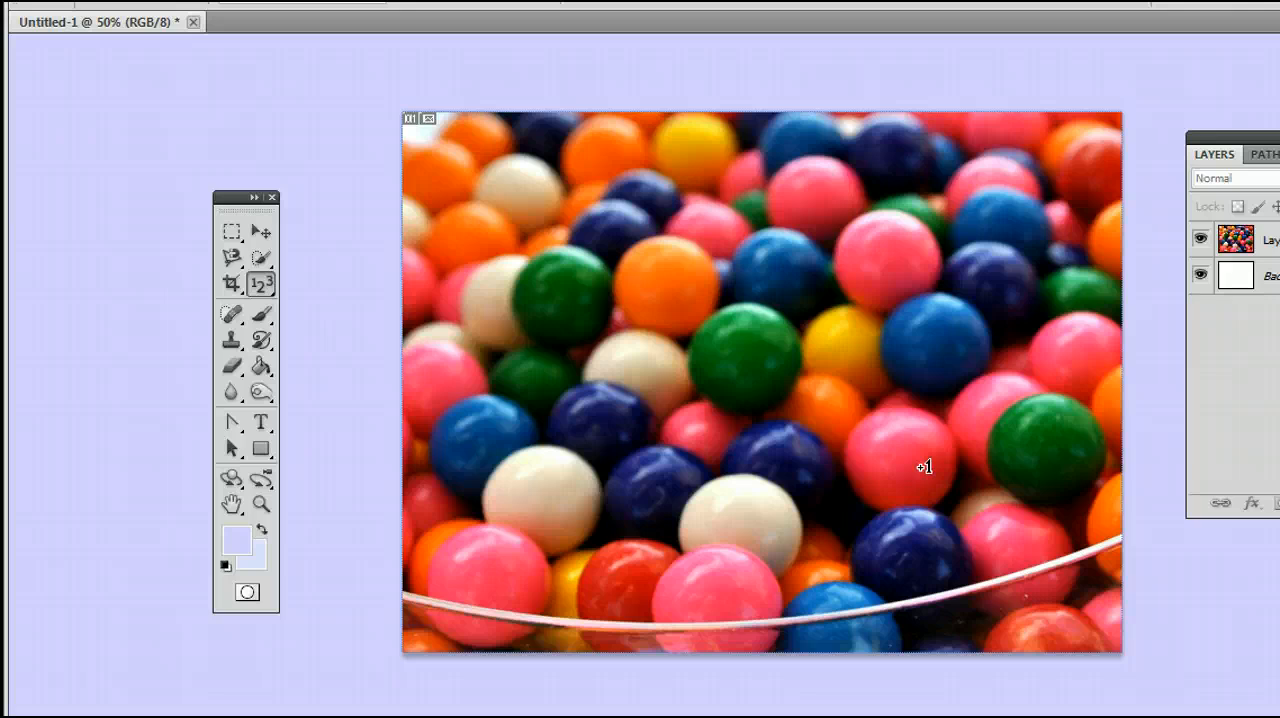
left_click(471, 433)
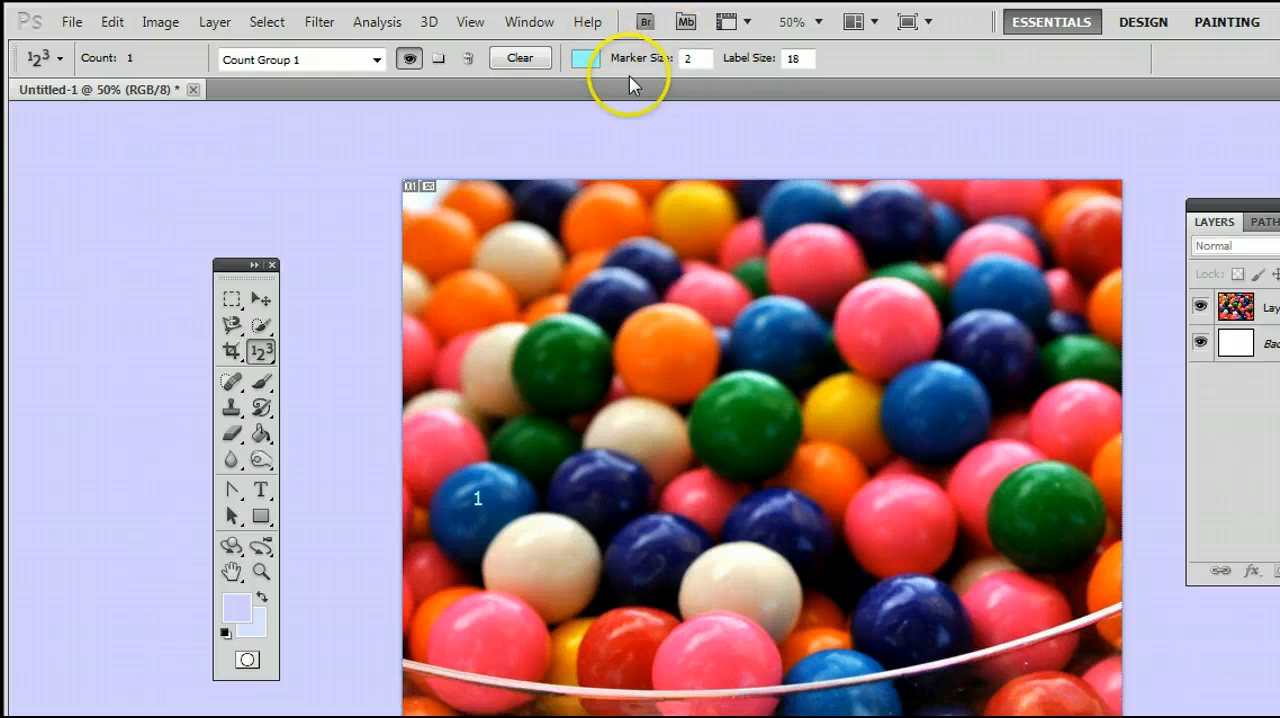
left_click_drag(656, 65, 654, 65)
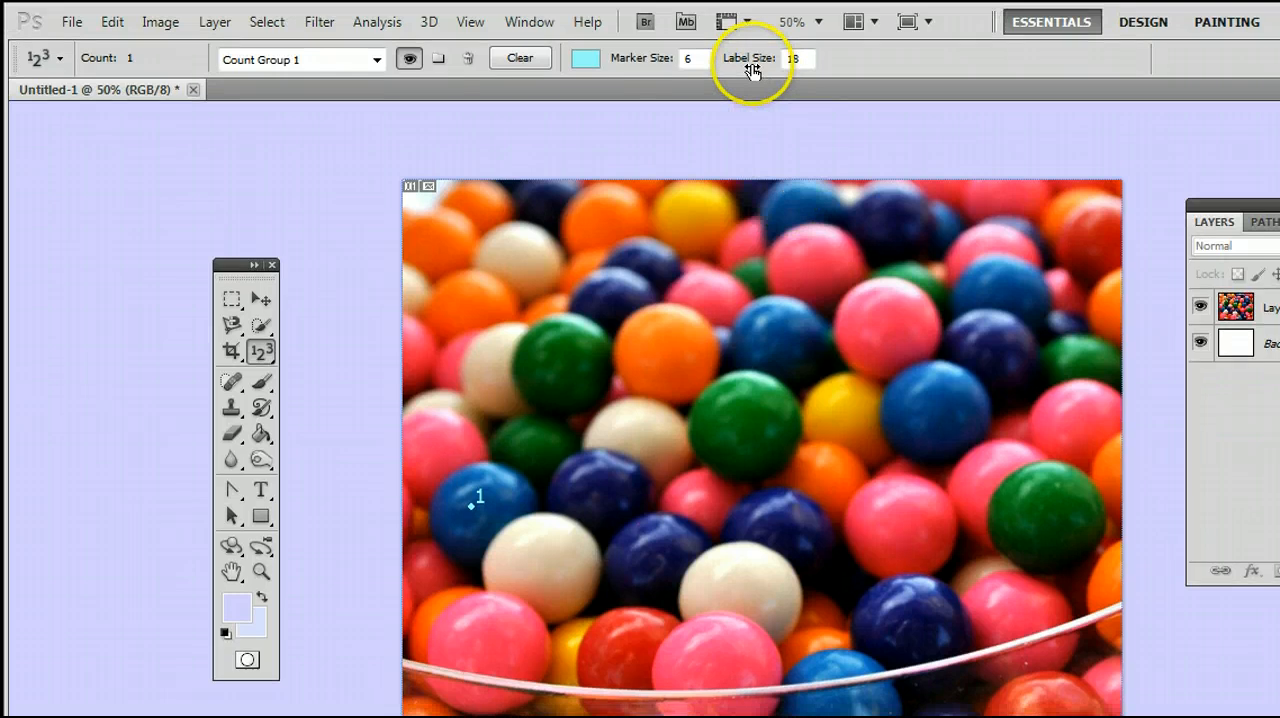
left_click_drag(745, 58, 757, 62)
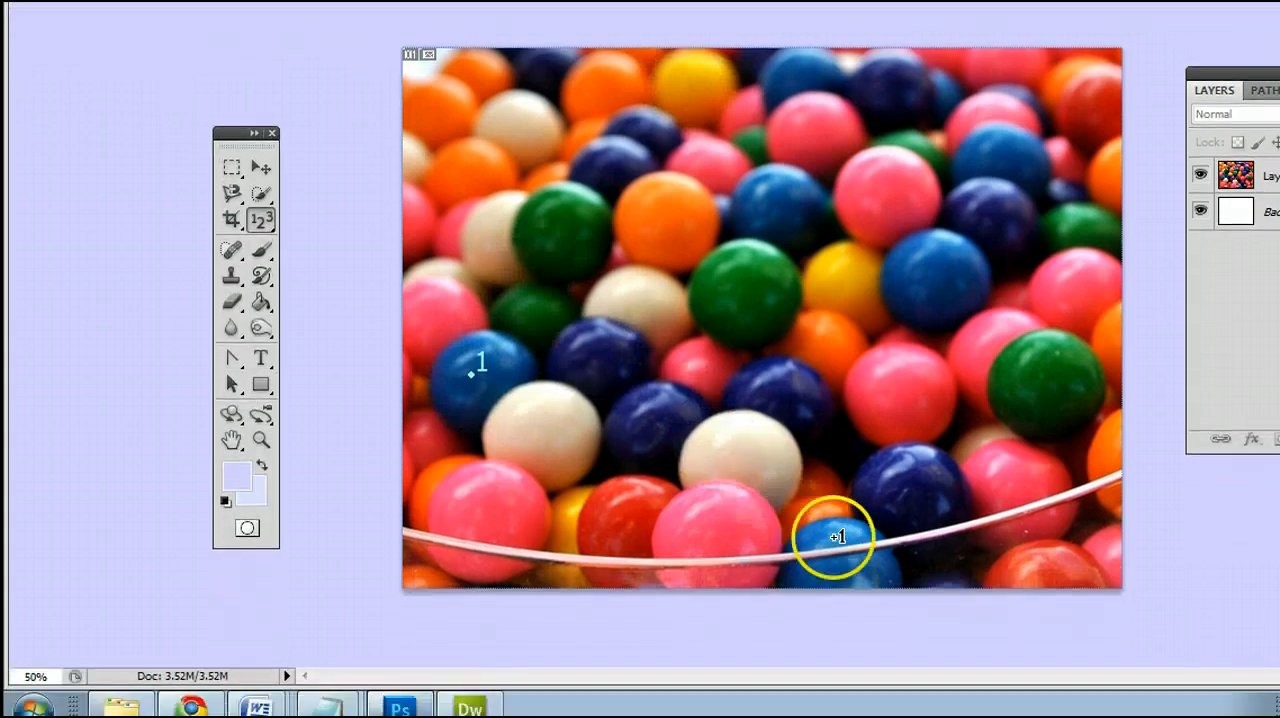
- Add count number 2 on another blue gumball
left_click(840, 535)
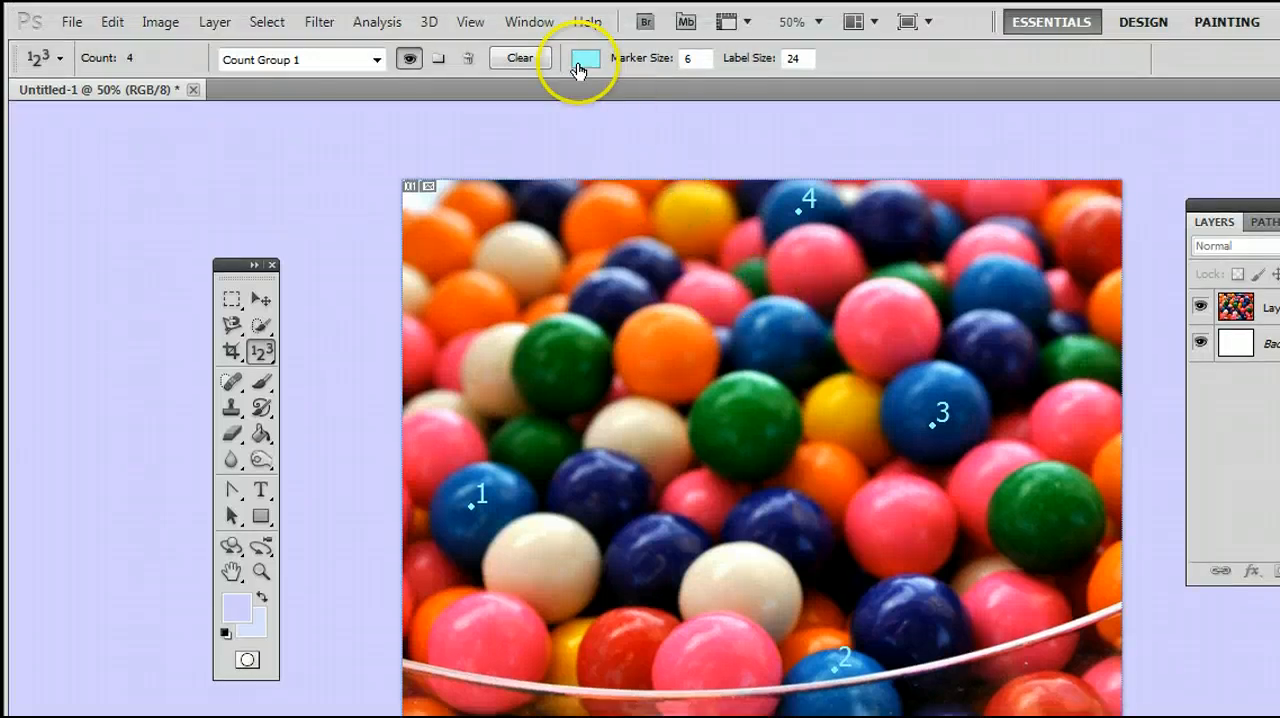
- Set the count marker colour to a bright saturated yellow in the Select count color dialog
left_click(586, 58)
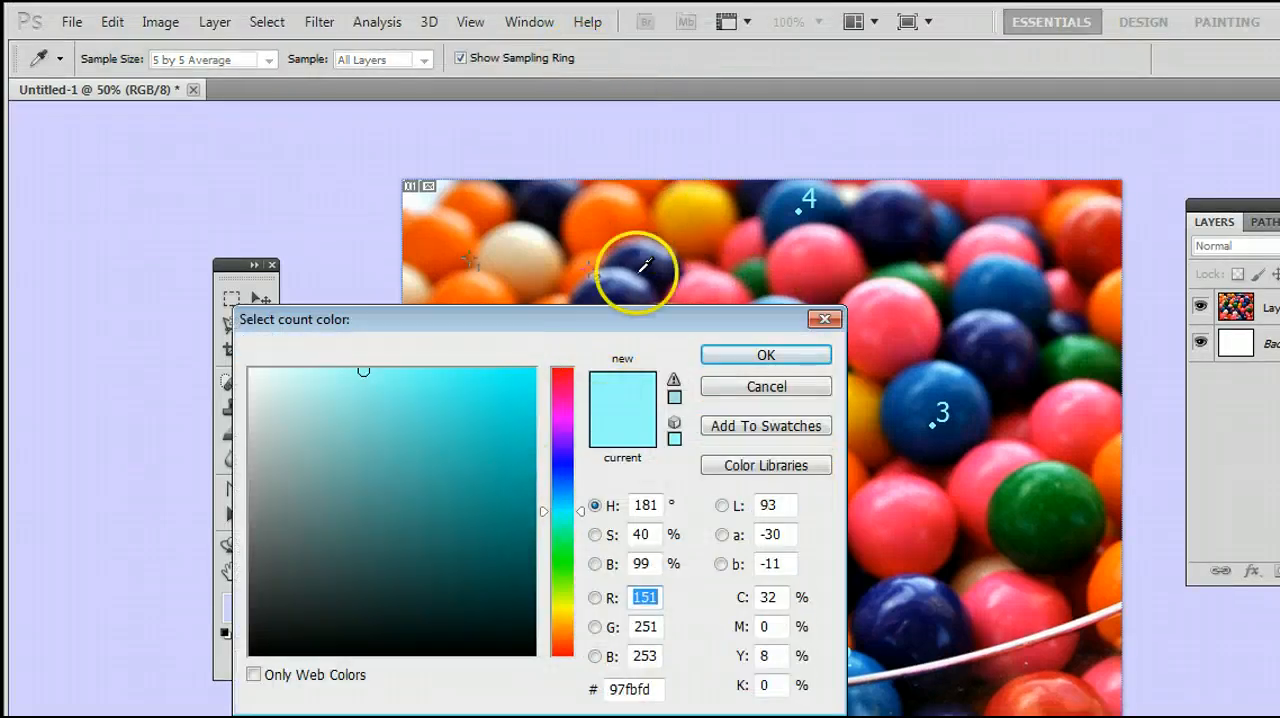
left_click(563, 448)
left_click(520, 449)
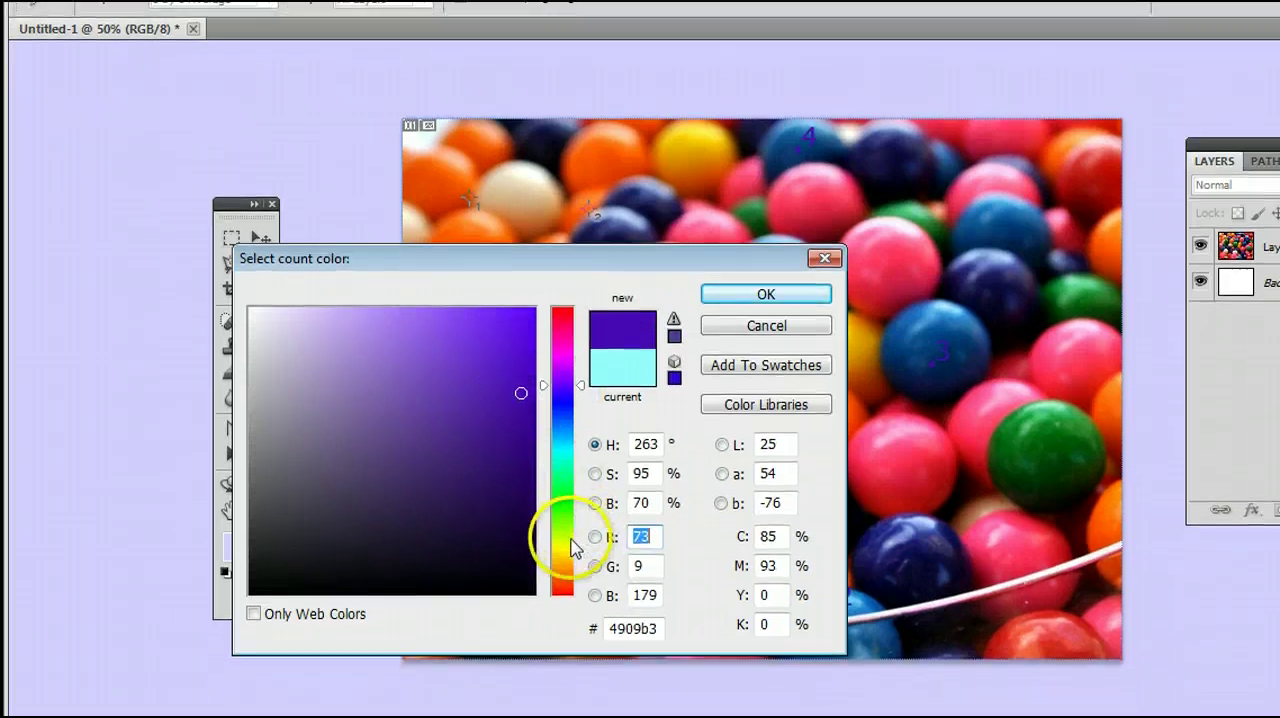
left_click(563, 547)
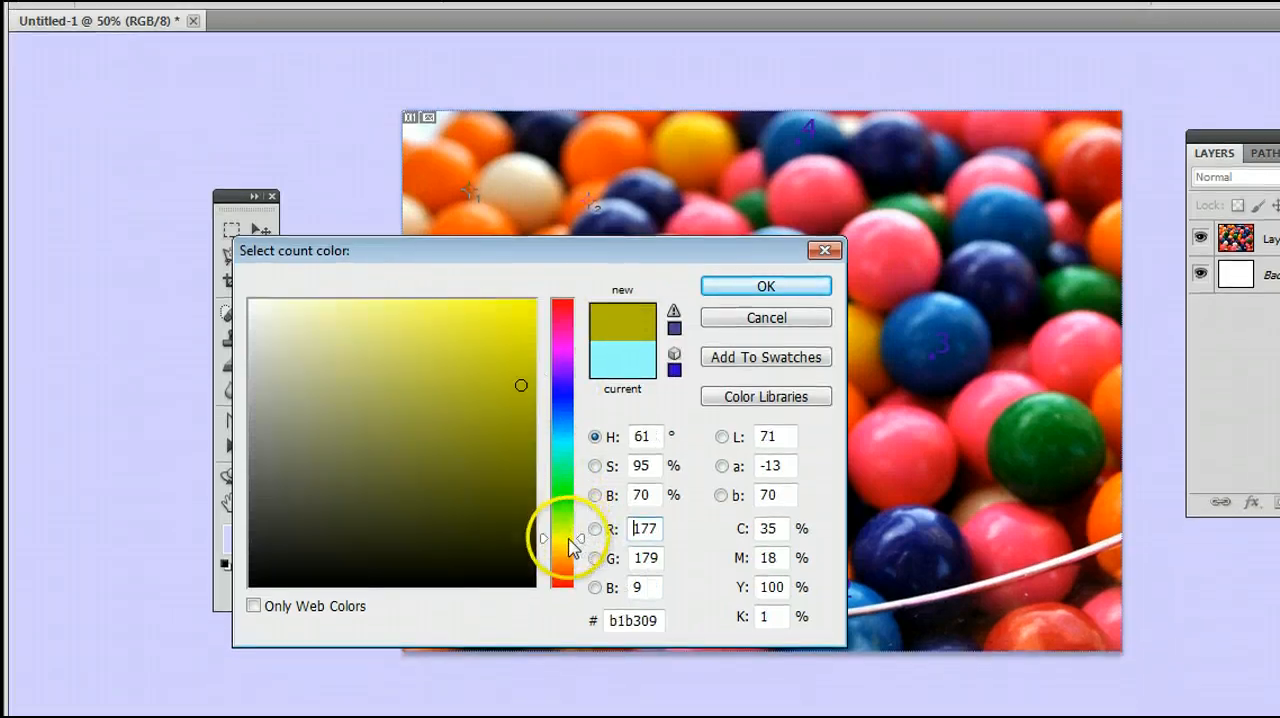
left_click(533, 308)
left_click(765, 290)
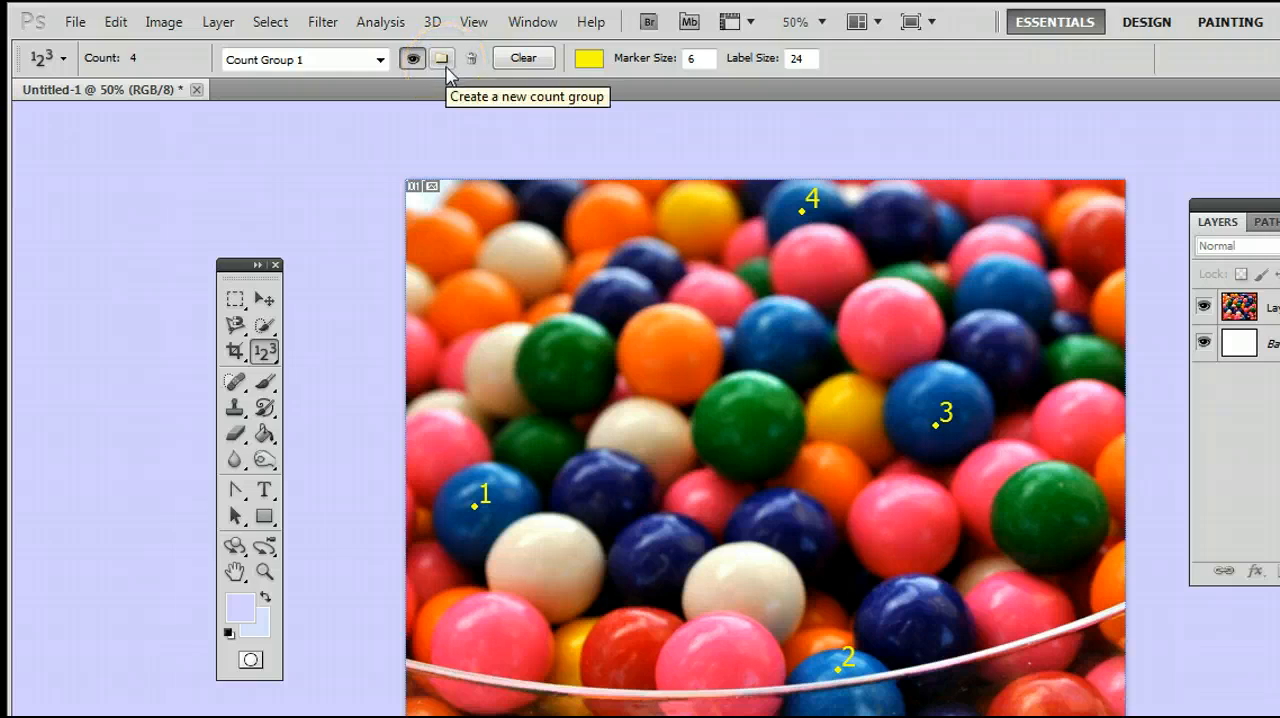
- Create a second count group named 'yellow gumballs'
left_click(443, 58)
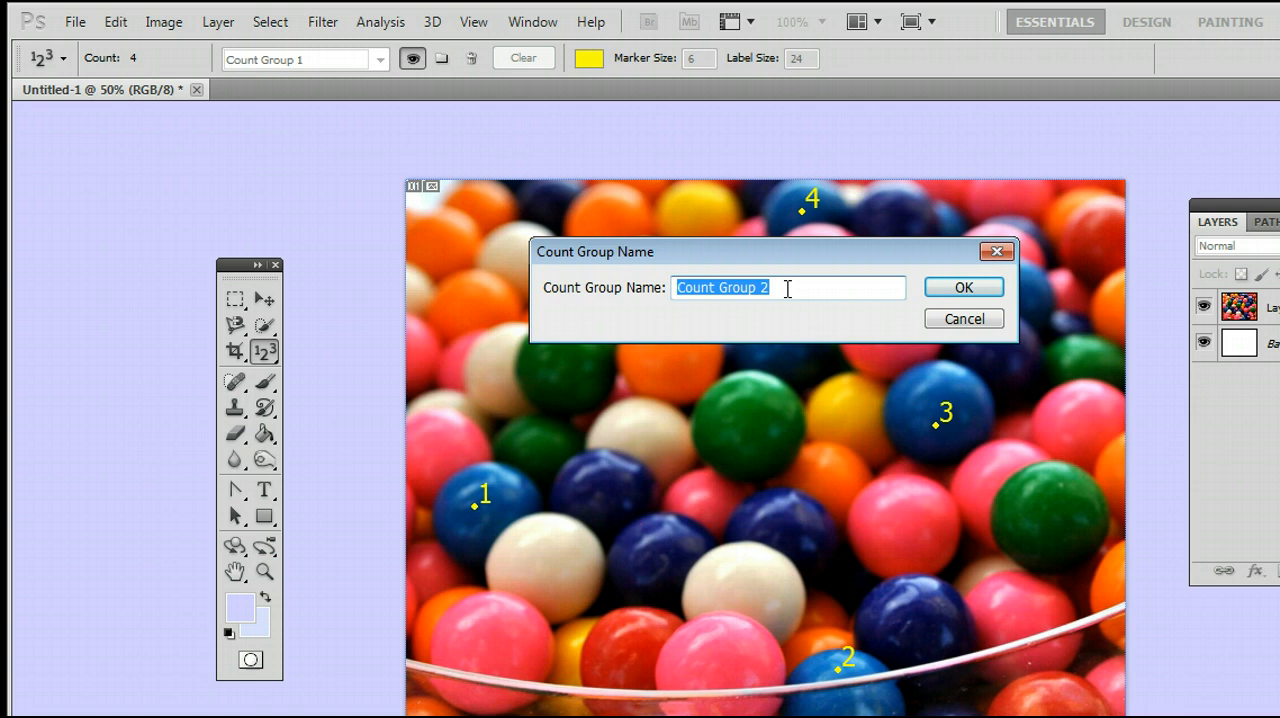
type("yellow gumballs")
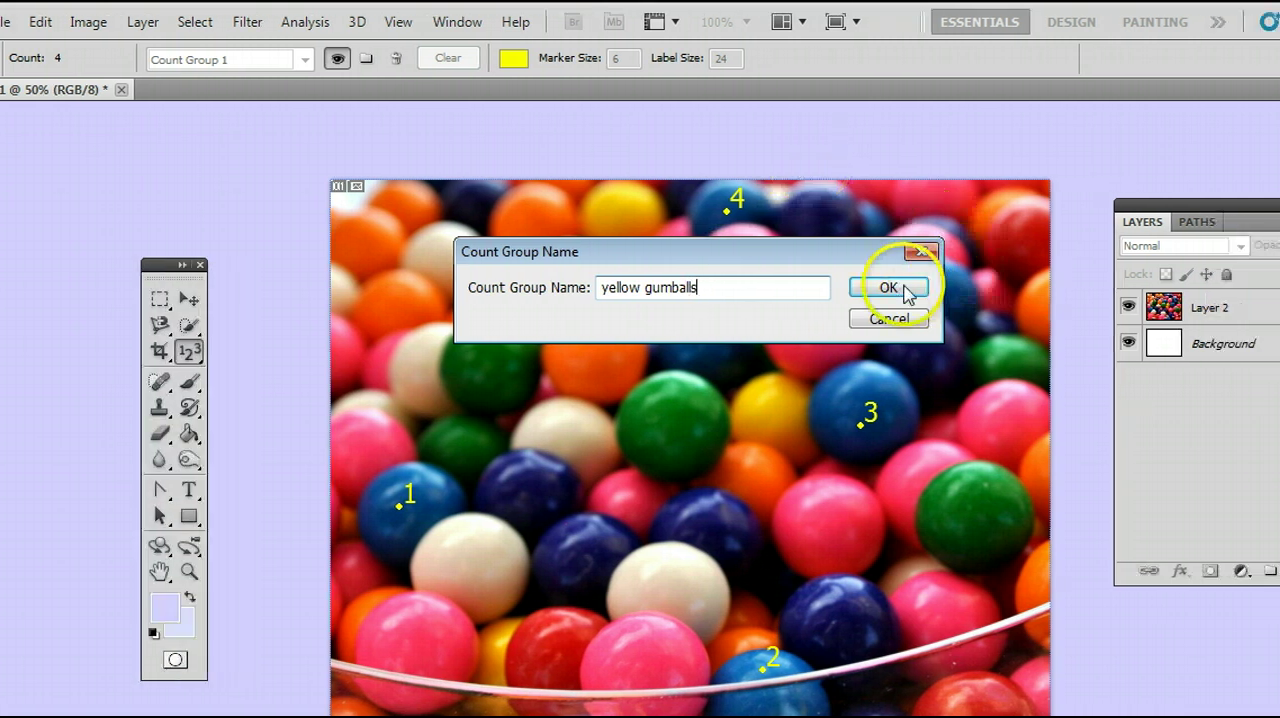
left_click(889, 288)
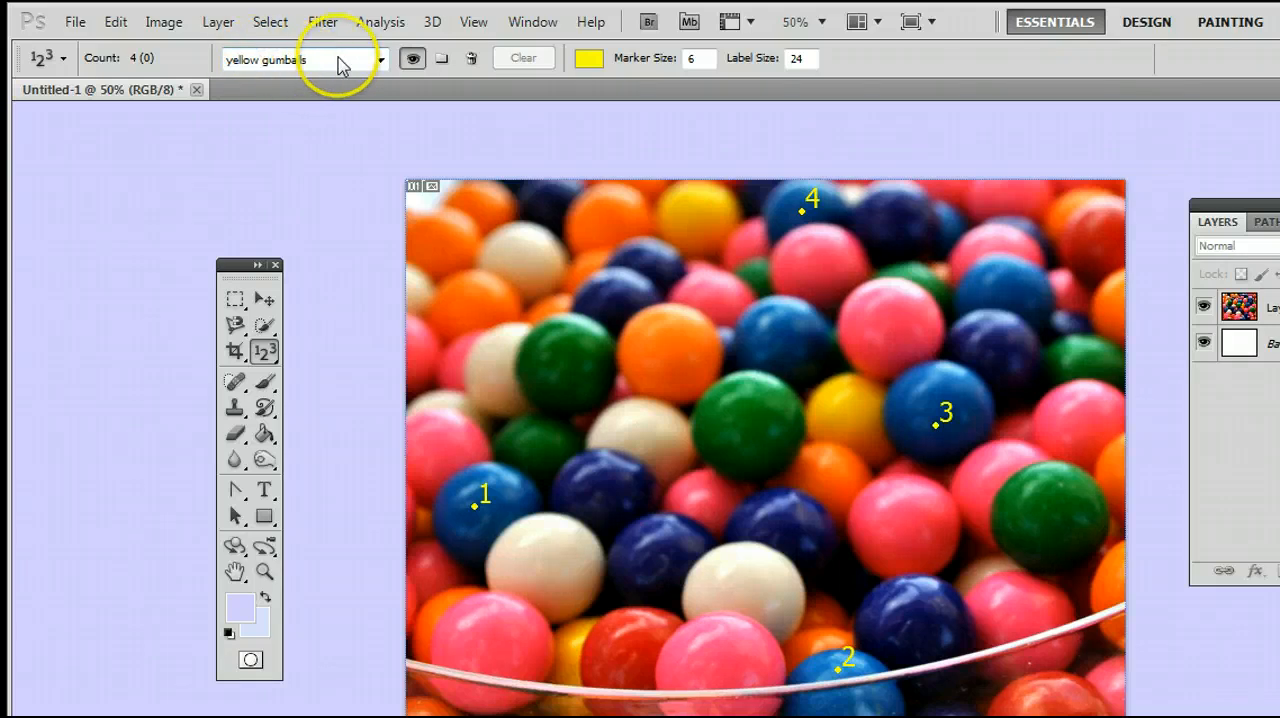
- Switch to the yellow gumballs group and mark four yellow gumballs as 1–4
left_click(336, 63)
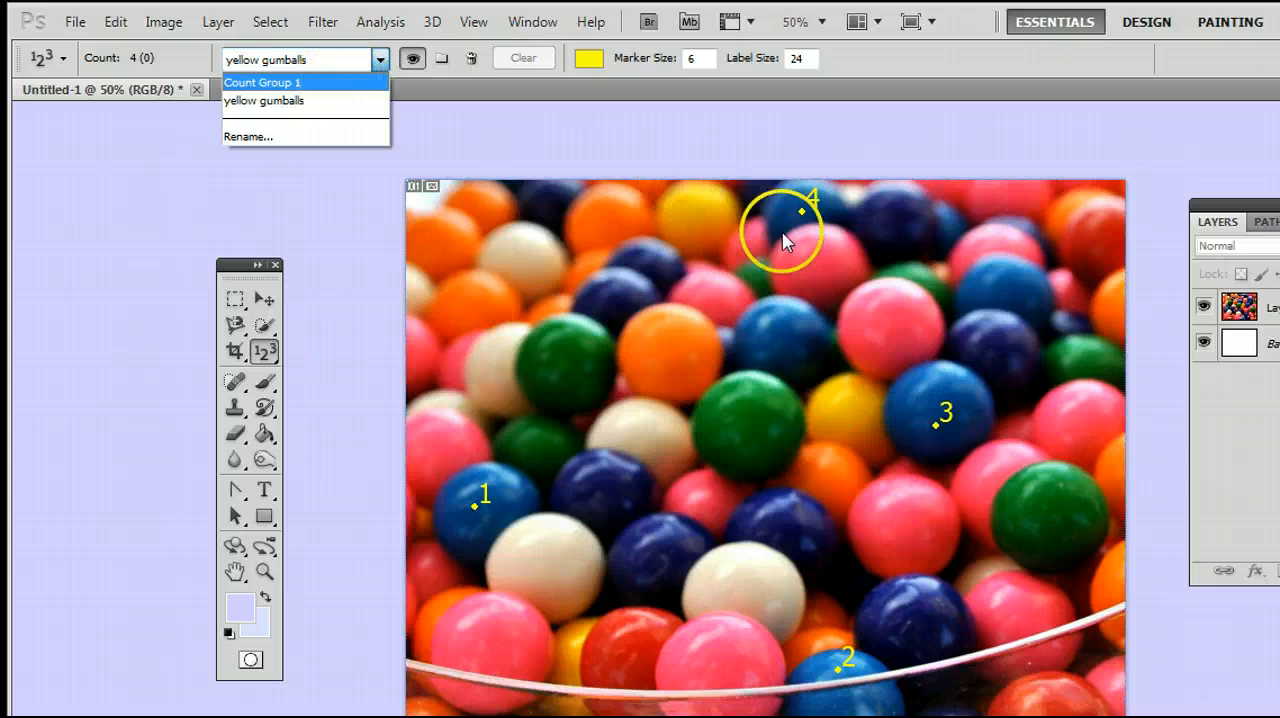
left_click(300, 101)
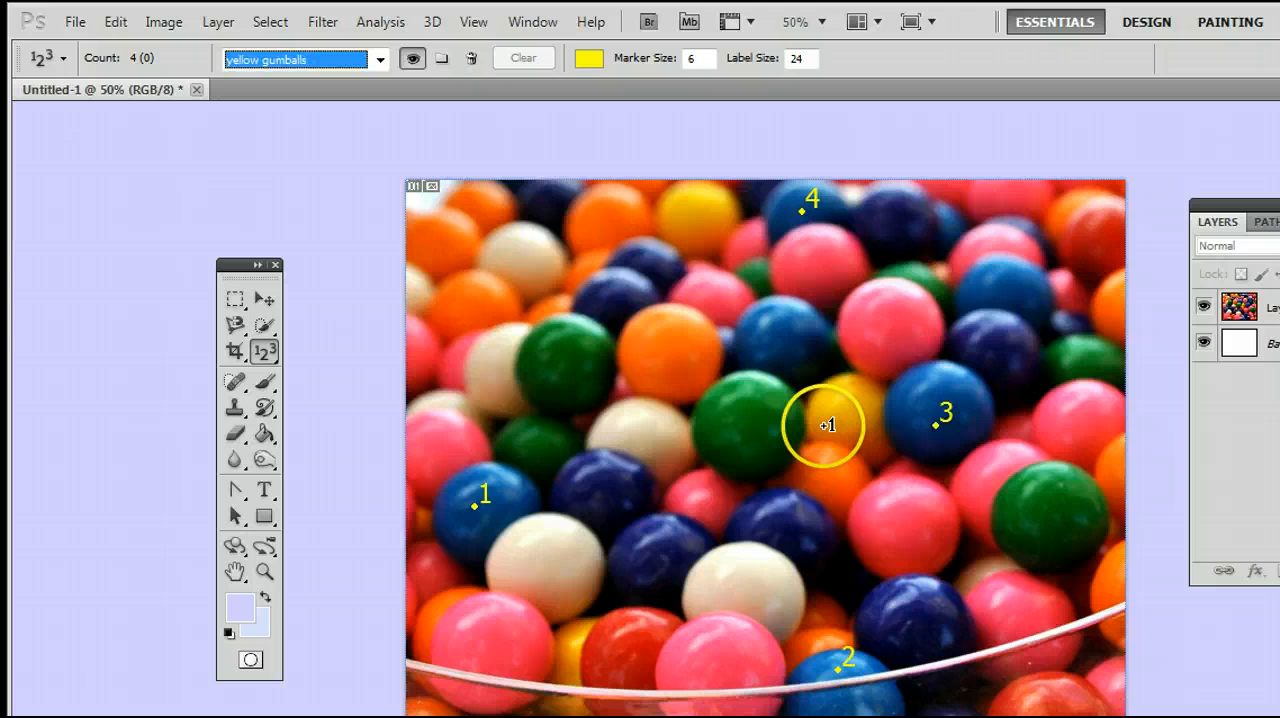
left_click(848, 414)
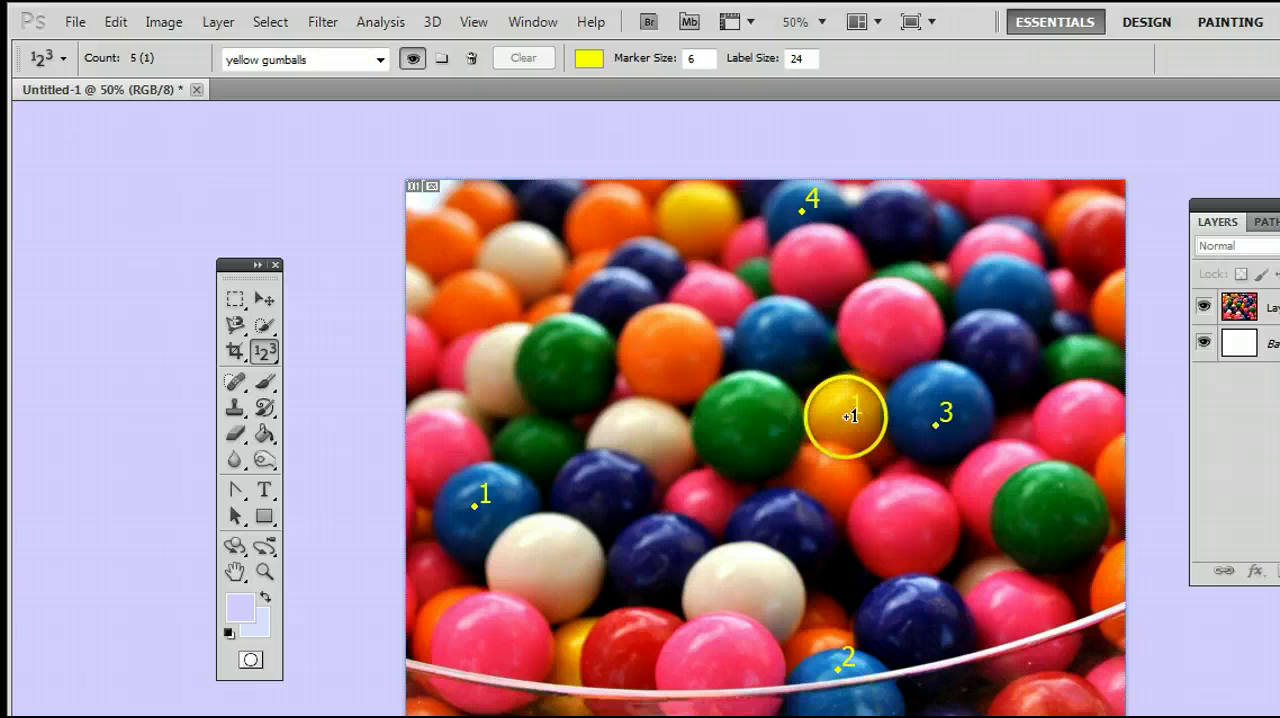
left_click(695, 221)
left_click(576, 486)
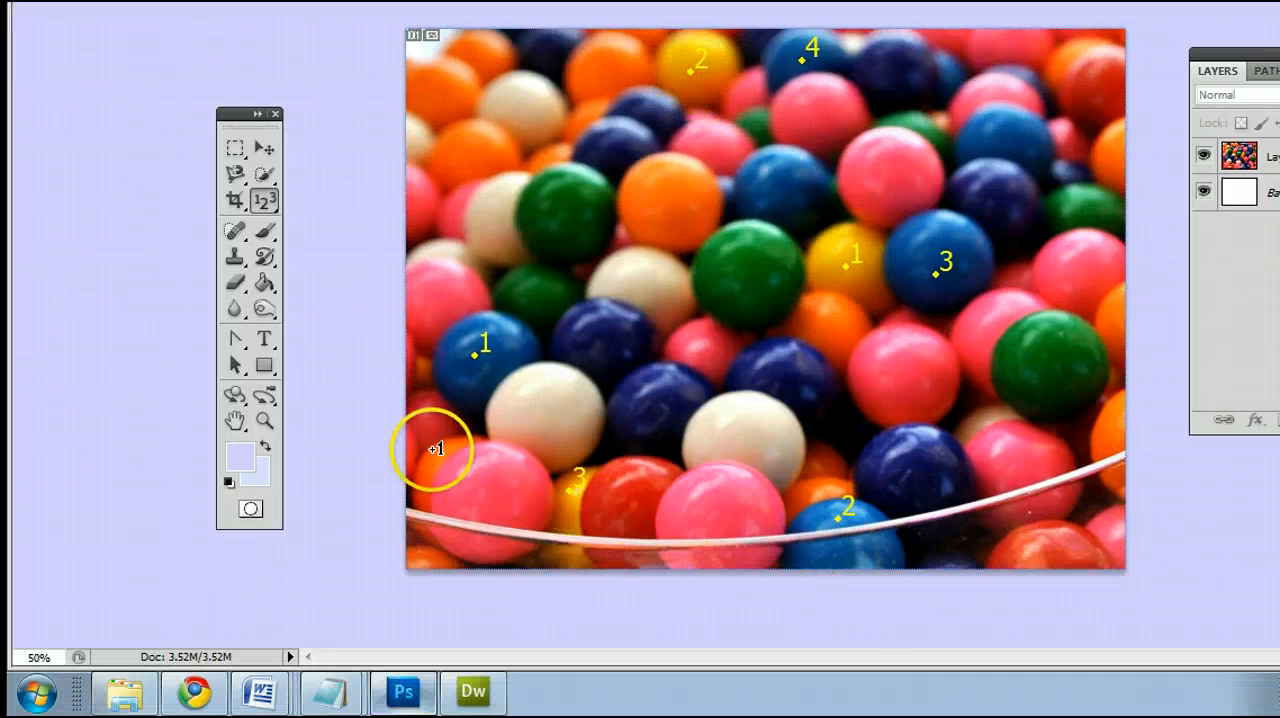
left_click(437, 451)
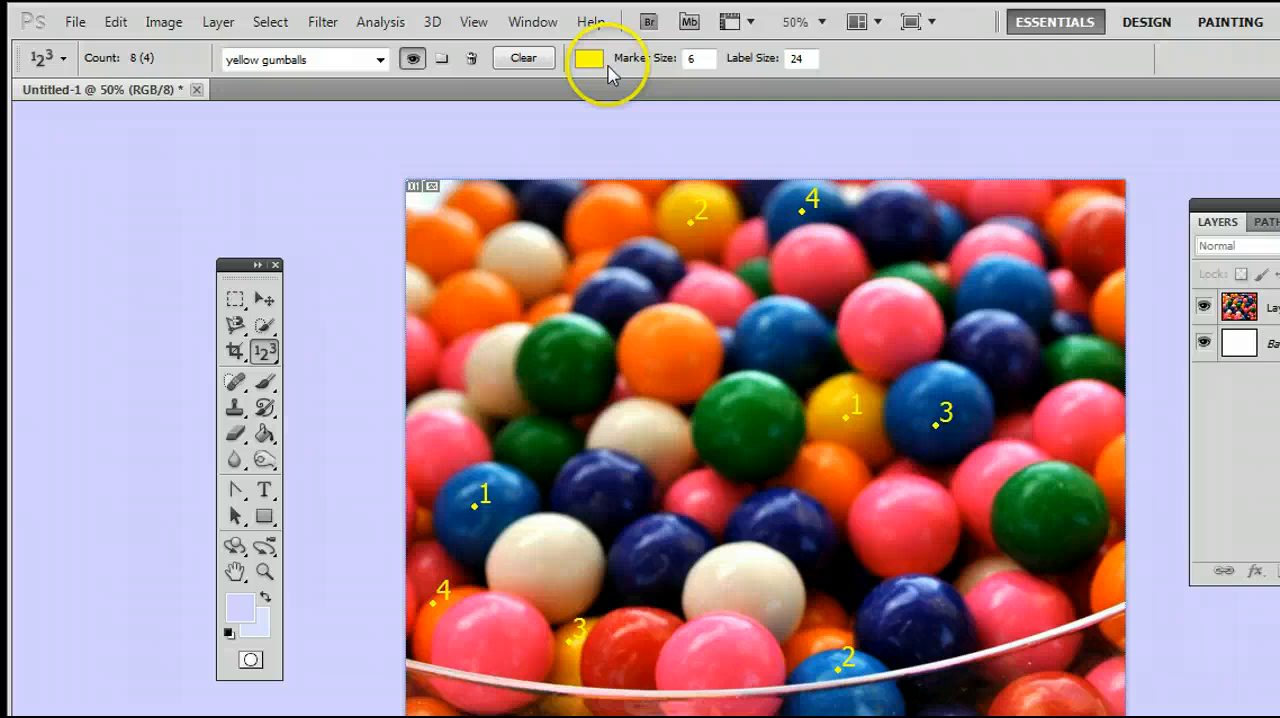
- Set the yellow gumballs group's marker colour to blue
left_click(634, 54)
left_click(565, 458)
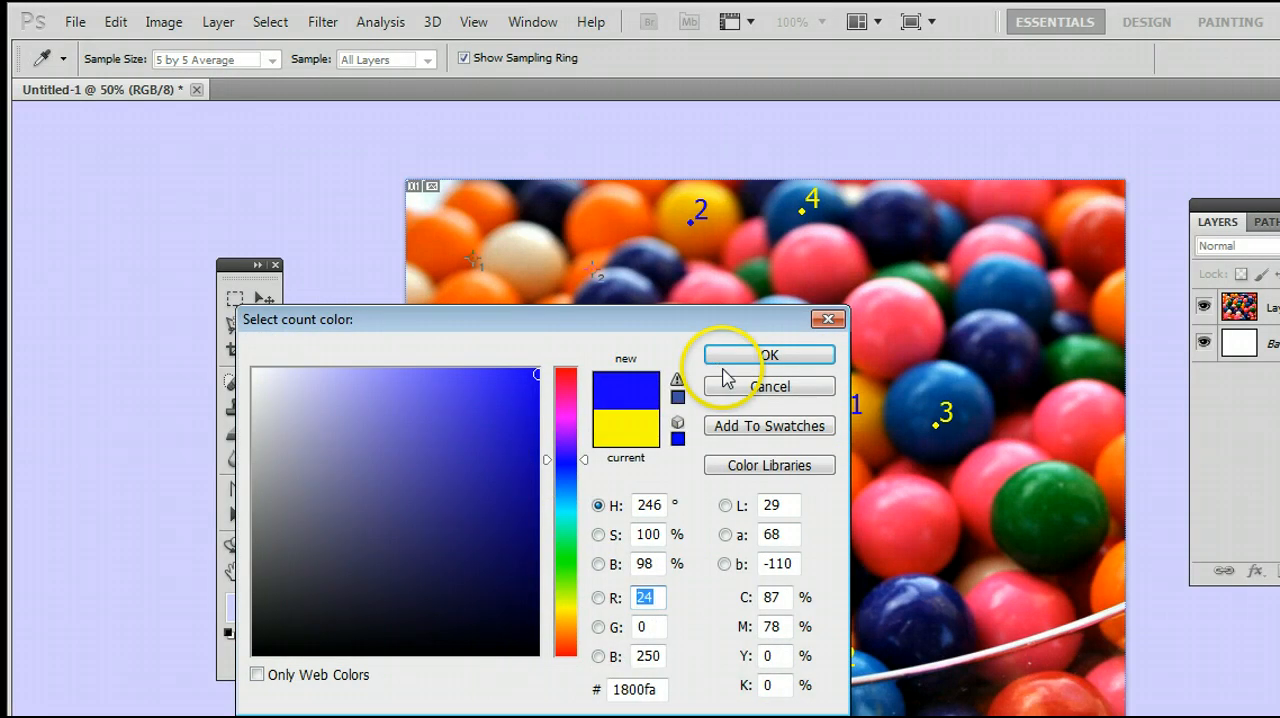
left_click(768, 355)
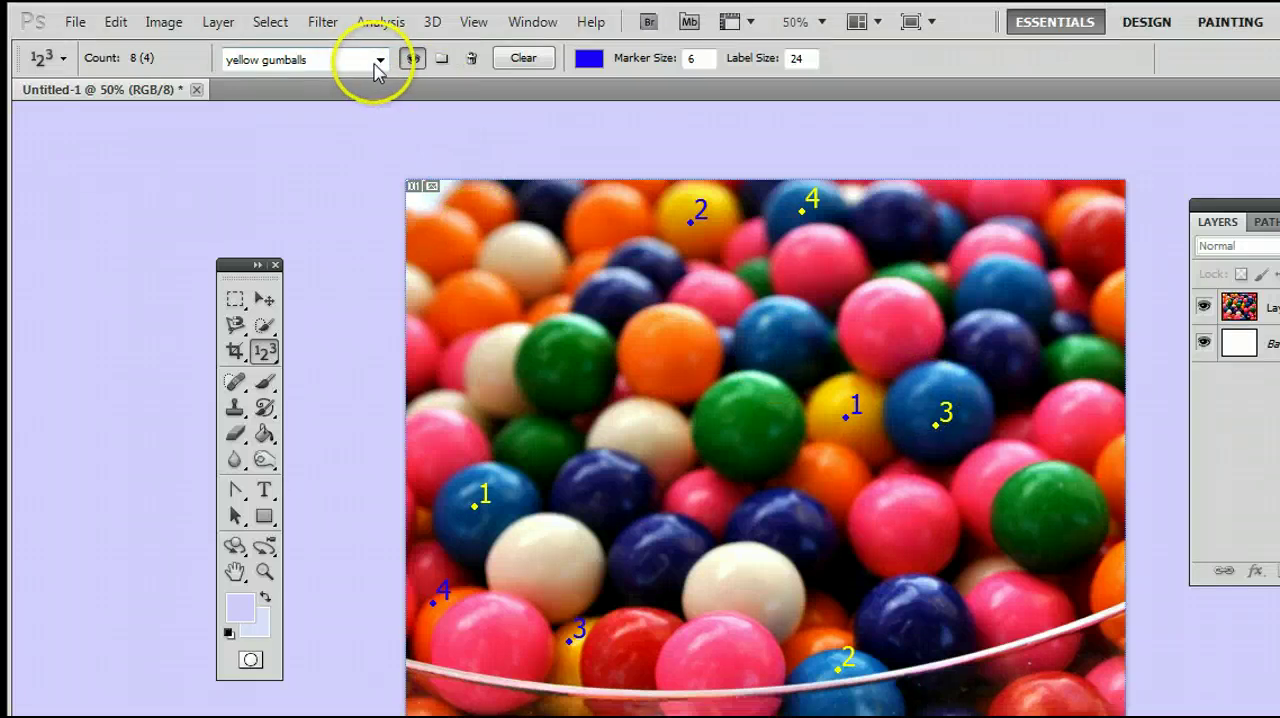
left_click(380, 50)
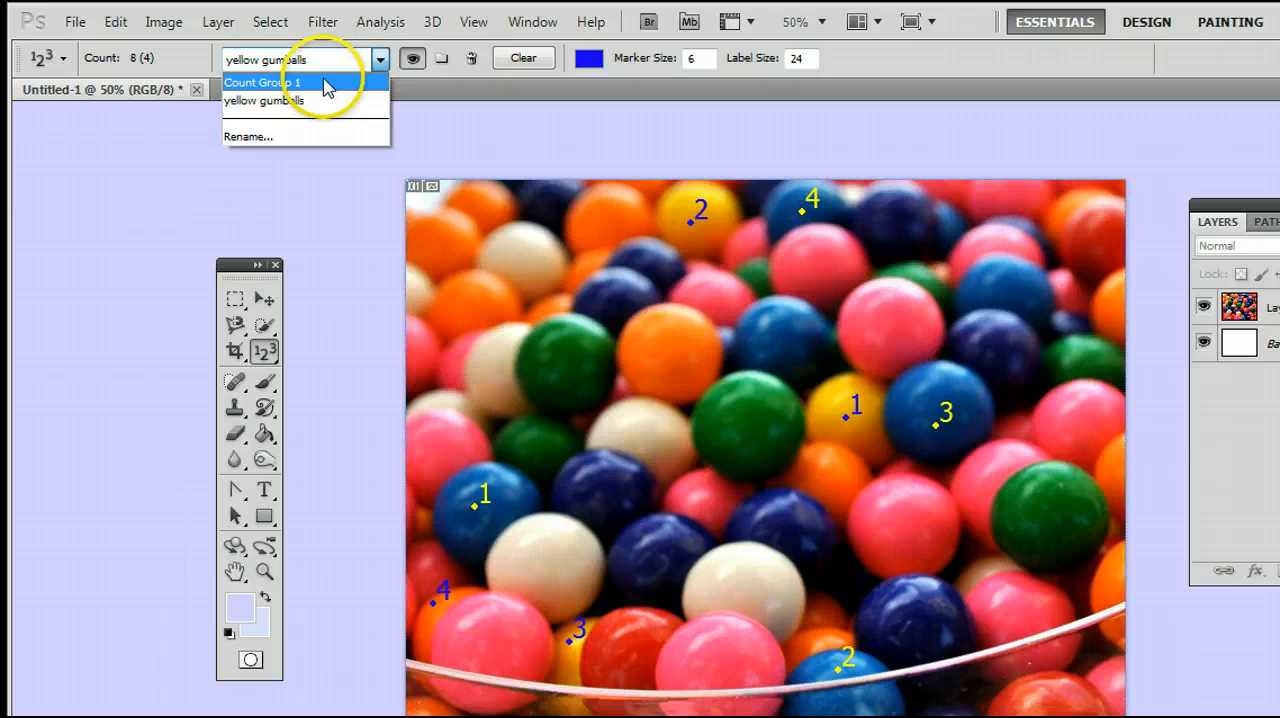
- Cancel an accidental rename of yellow gumballs and switch to Count Group 1
left_click(300, 136)
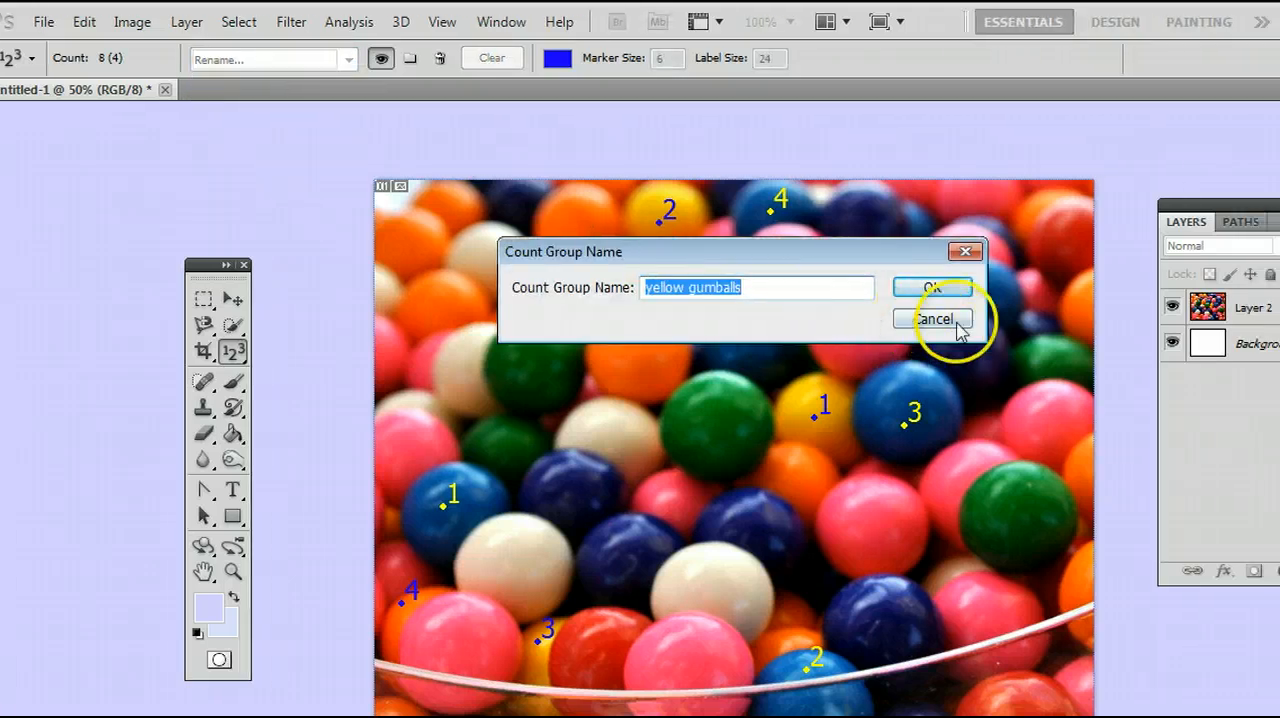
left_click(934, 288)
left_click(347, 59)
left_click(320, 78)
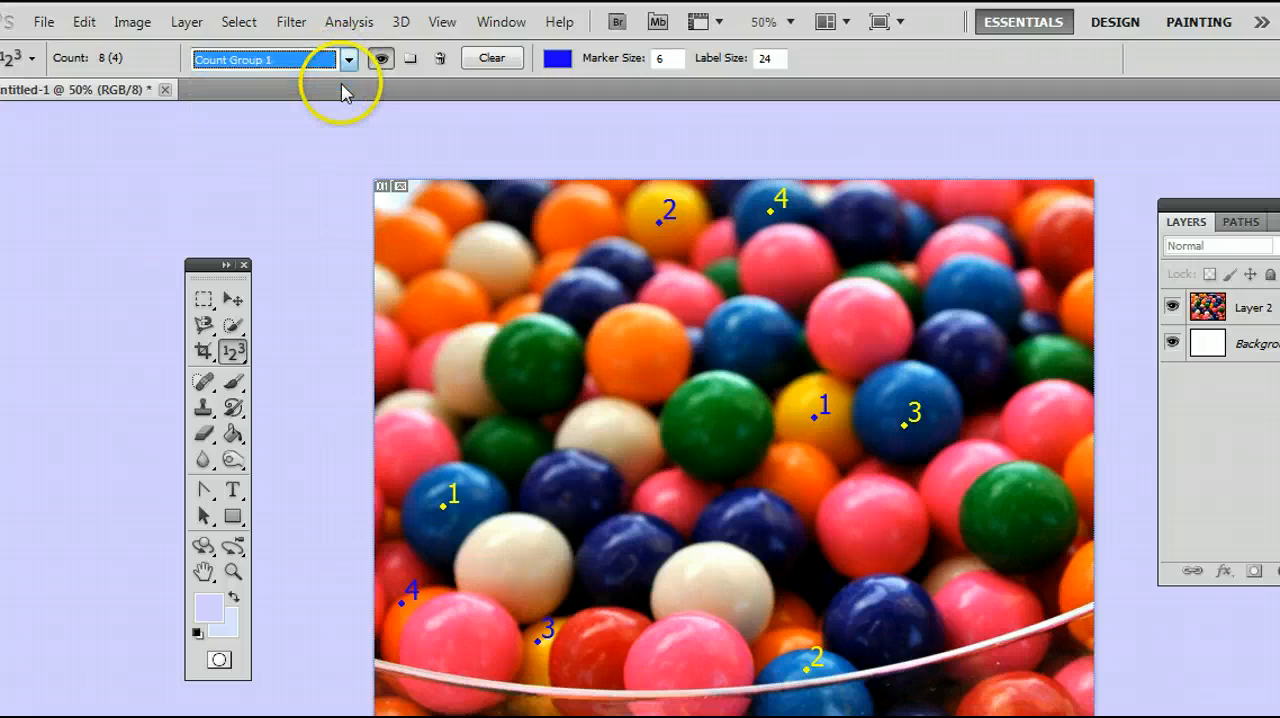
- Rename Count Group 1 to 'blue gumballs'
left_click(323, 60)
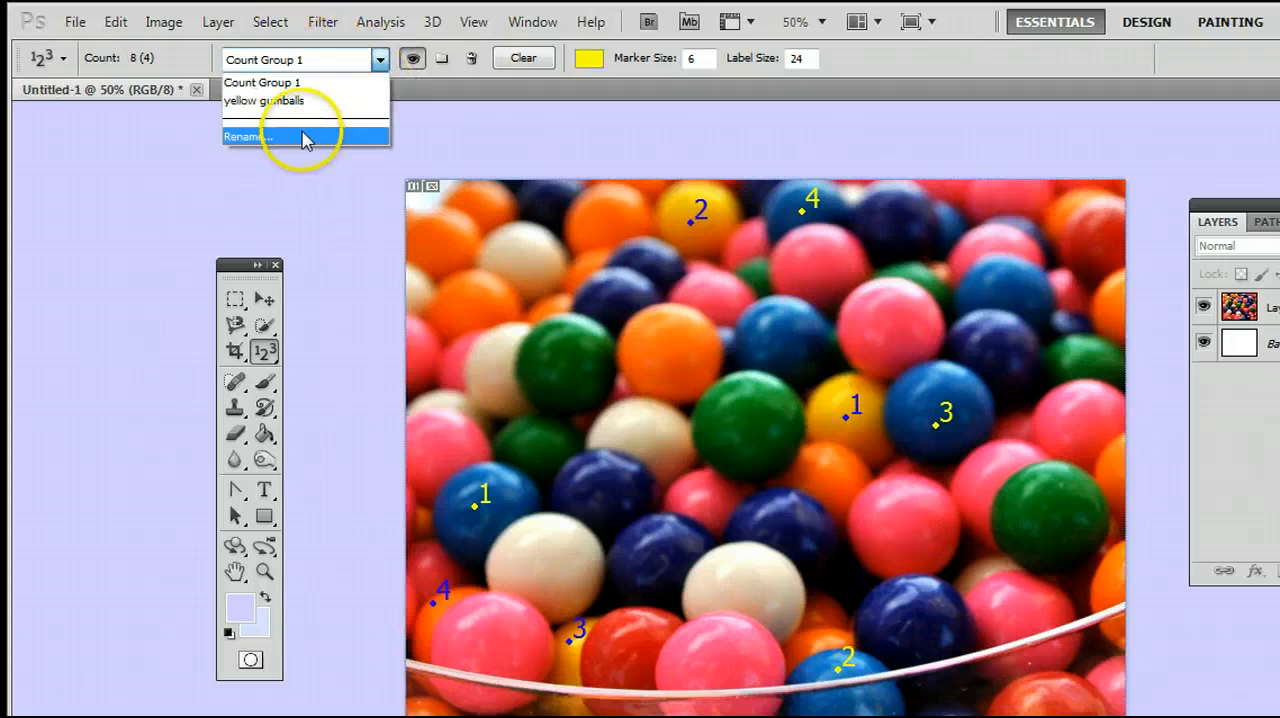
left_click(310, 134)
left_click(805, 290)
left_click_drag(800, 290, 625, 308)
type("blue gumballs")
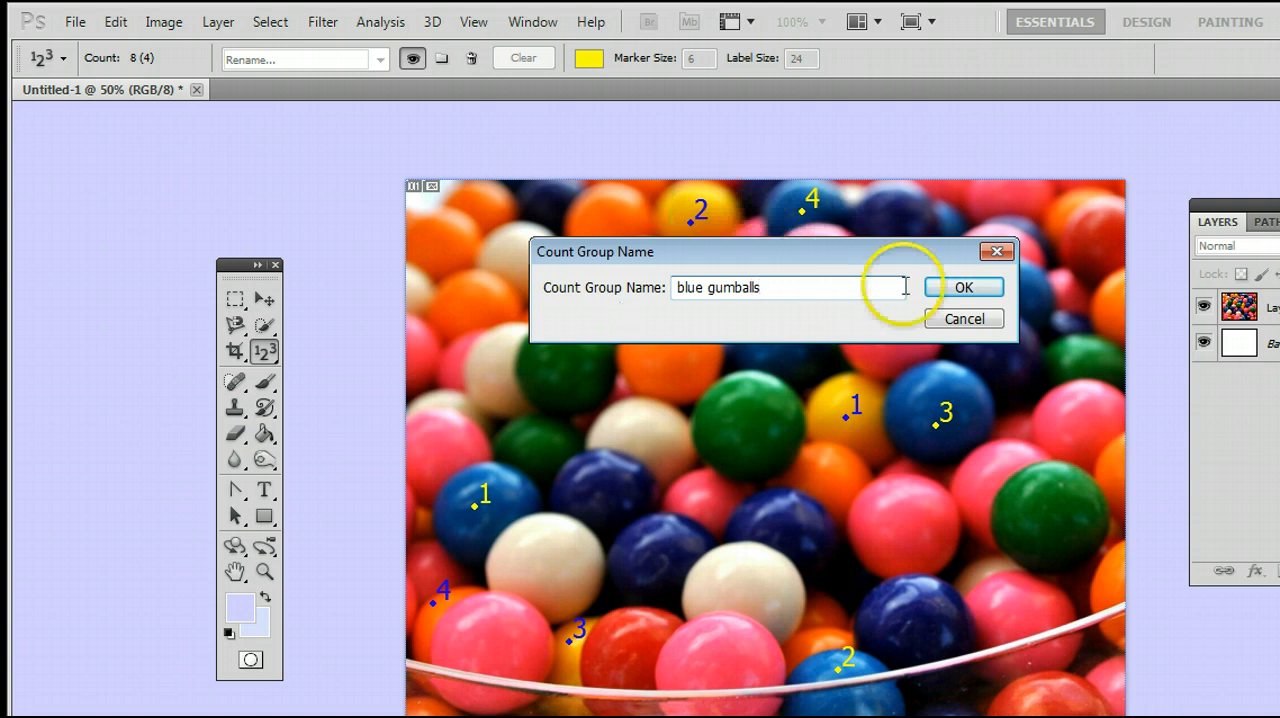
left_click(963, 288)
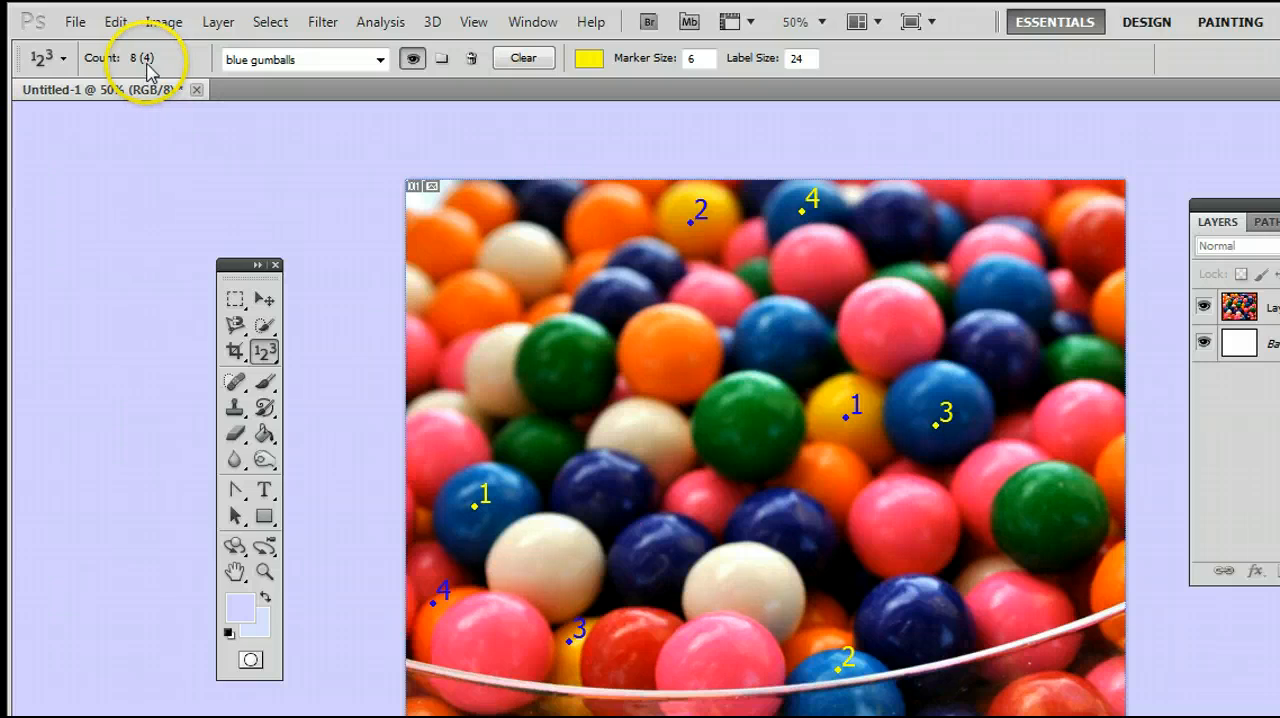
- Switch to yellow gumballs and add six more markers numbered 5–10
left_click(266, 60)
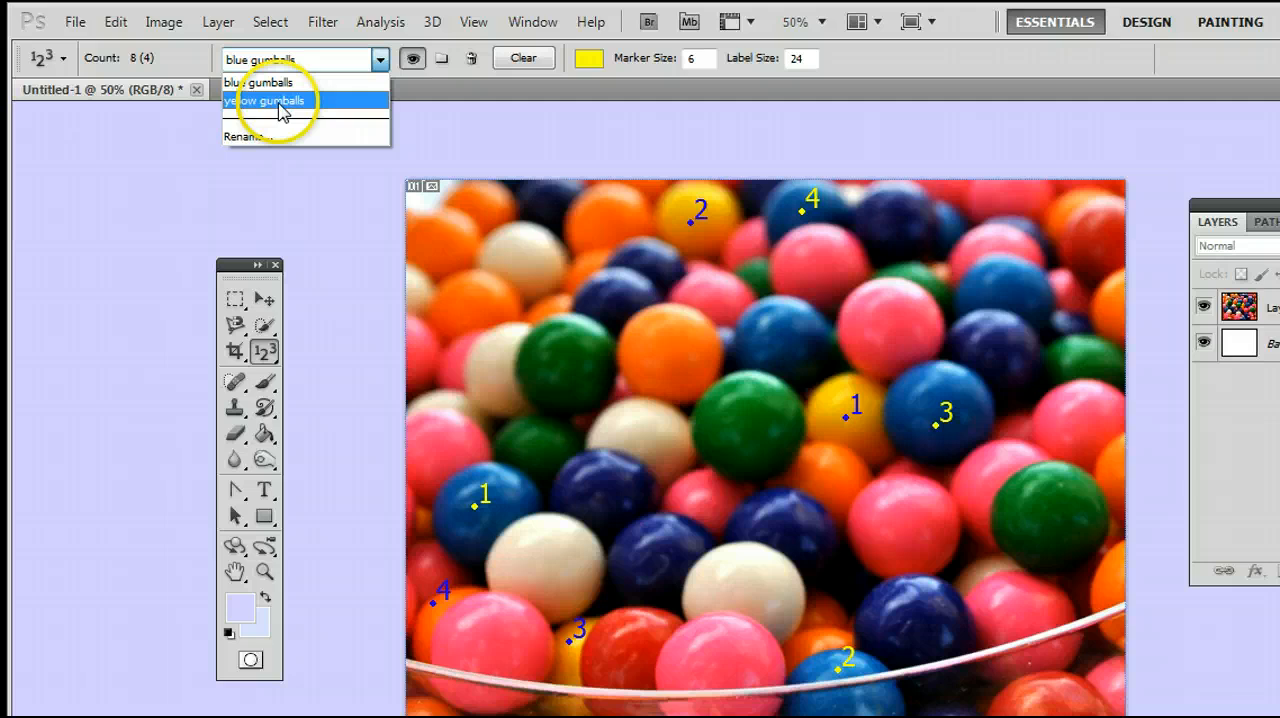
left_click(282, 103)
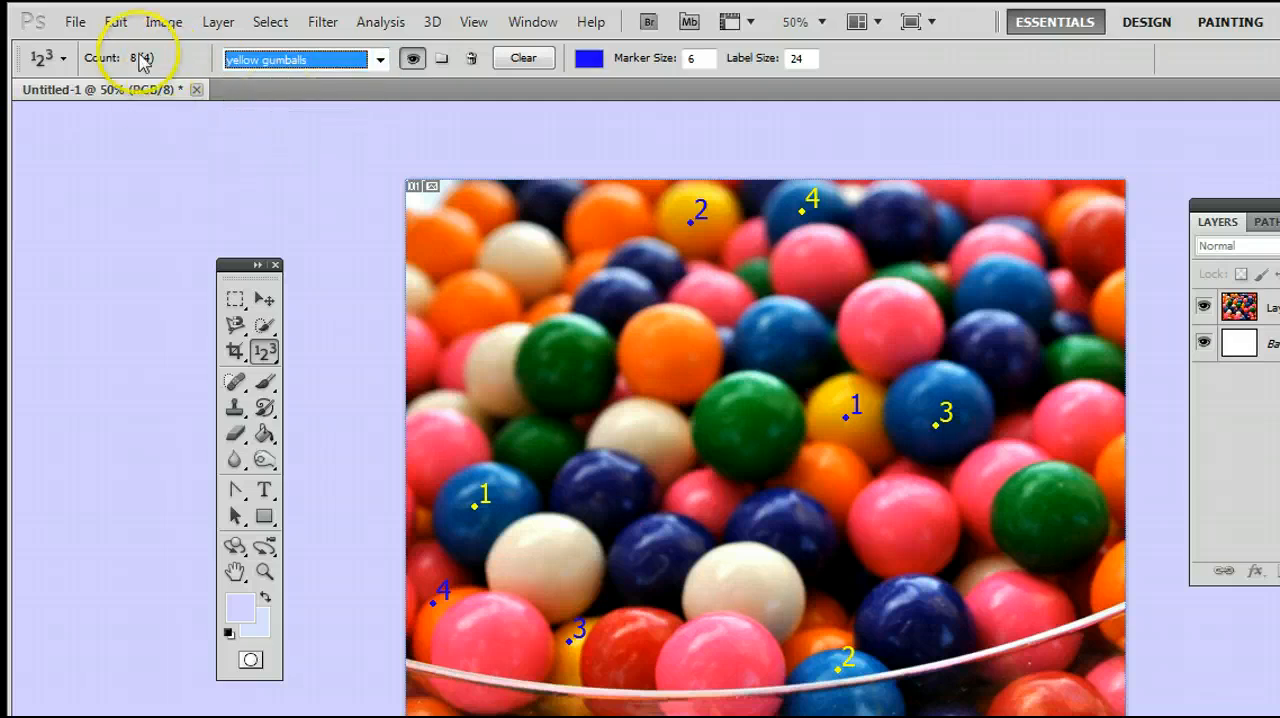
left_click(915, 200)
left_click(640, 400)
left_click(755, 450)
left_click(612, 308)
left_click(548, 328)
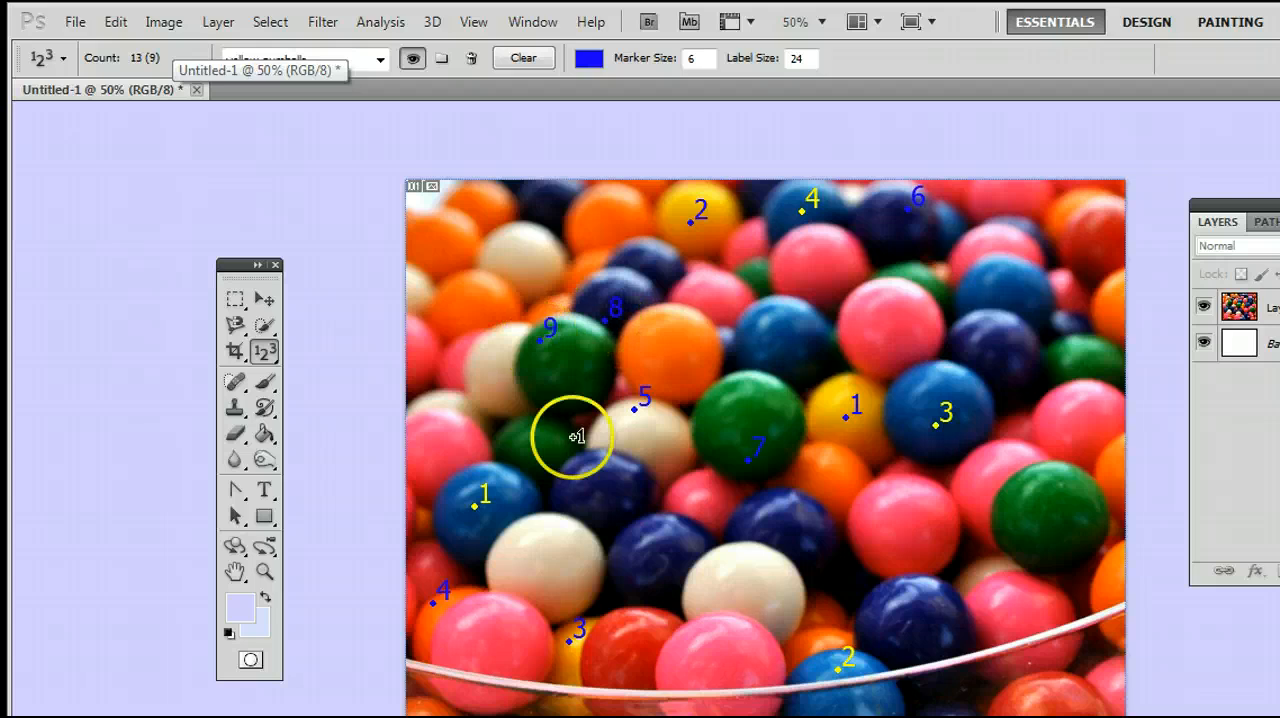
left_click(576, 436)
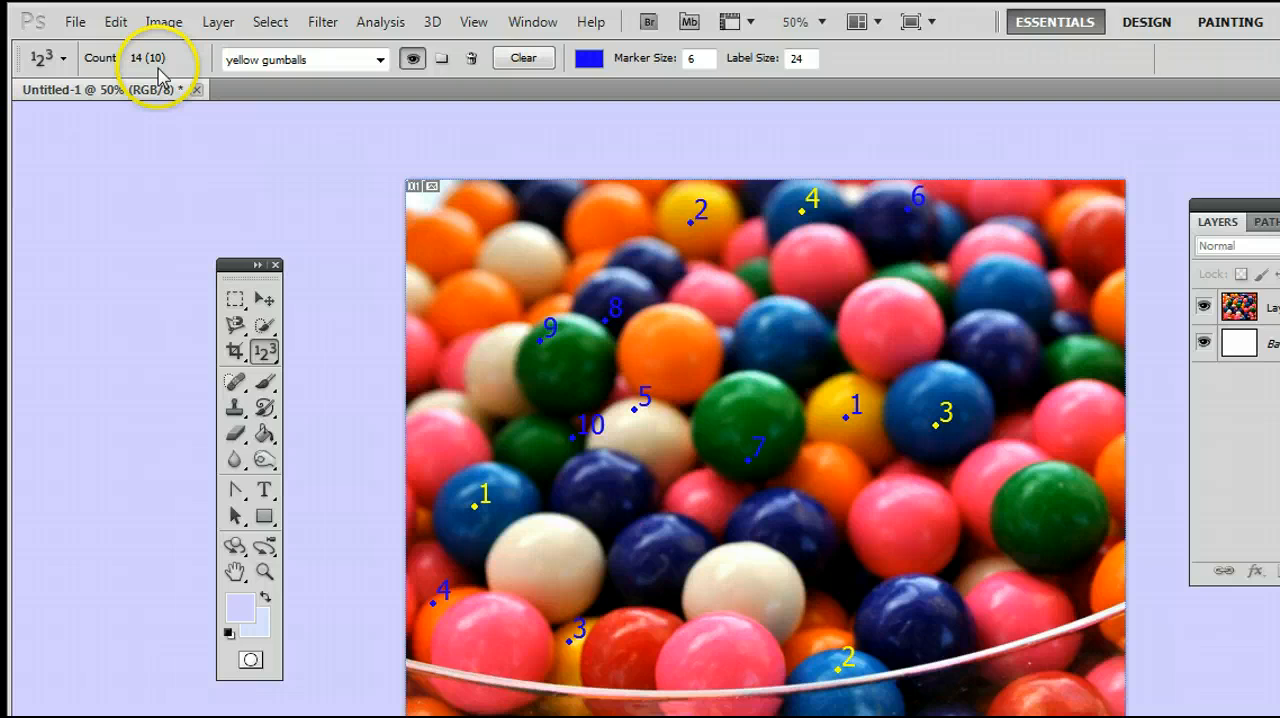
- Make the blue gumballs group active again
left_click(380, 59)
left_click(381, 84)
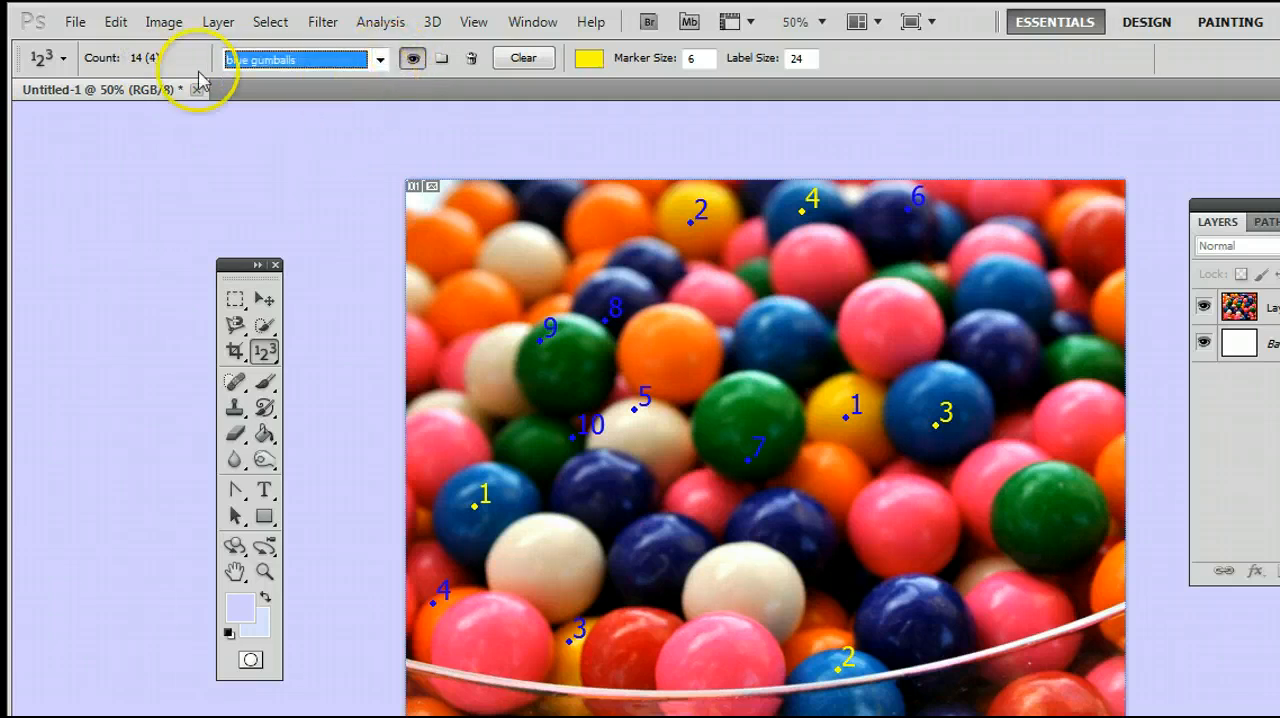